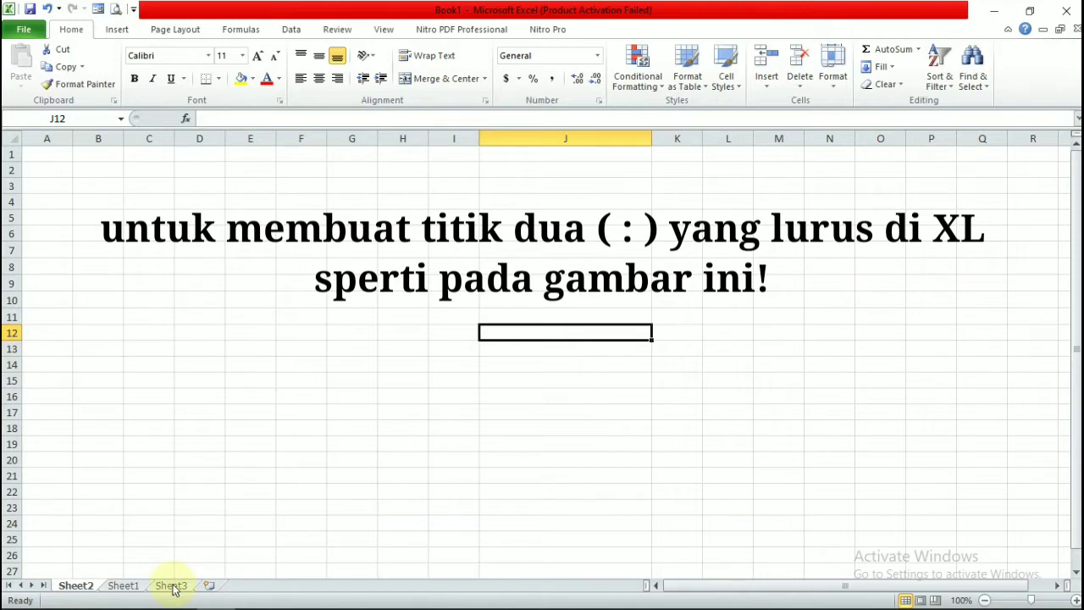
- Show Sheet1's finished example, where labels in column A have aligned colons and details in column B
{"action": "left_click", "coordinate": [123, 586]}
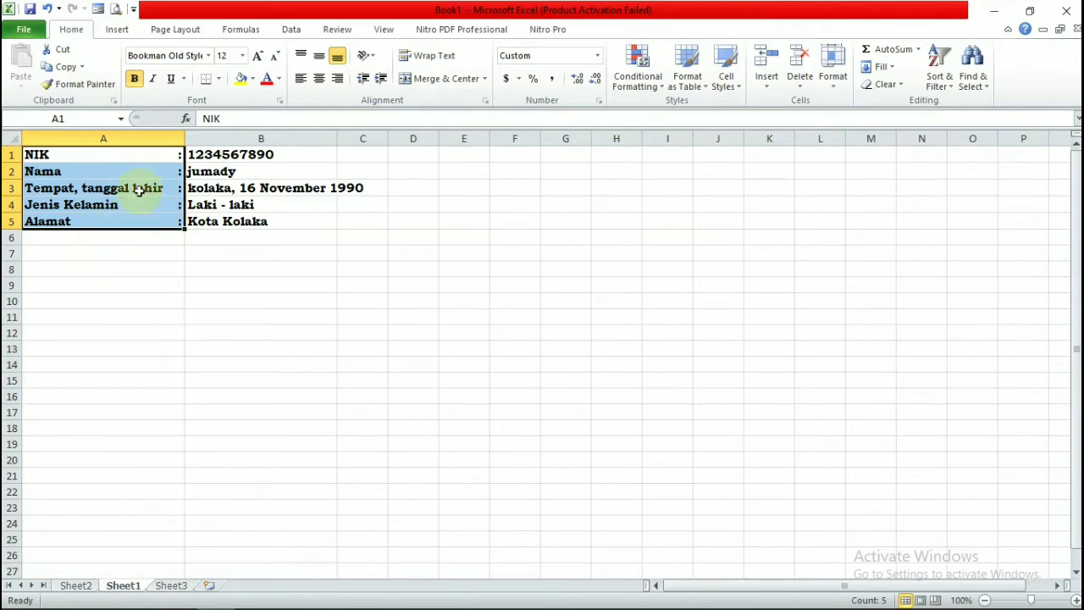
{"action": "left_click", "coordinate": [180, 150]}
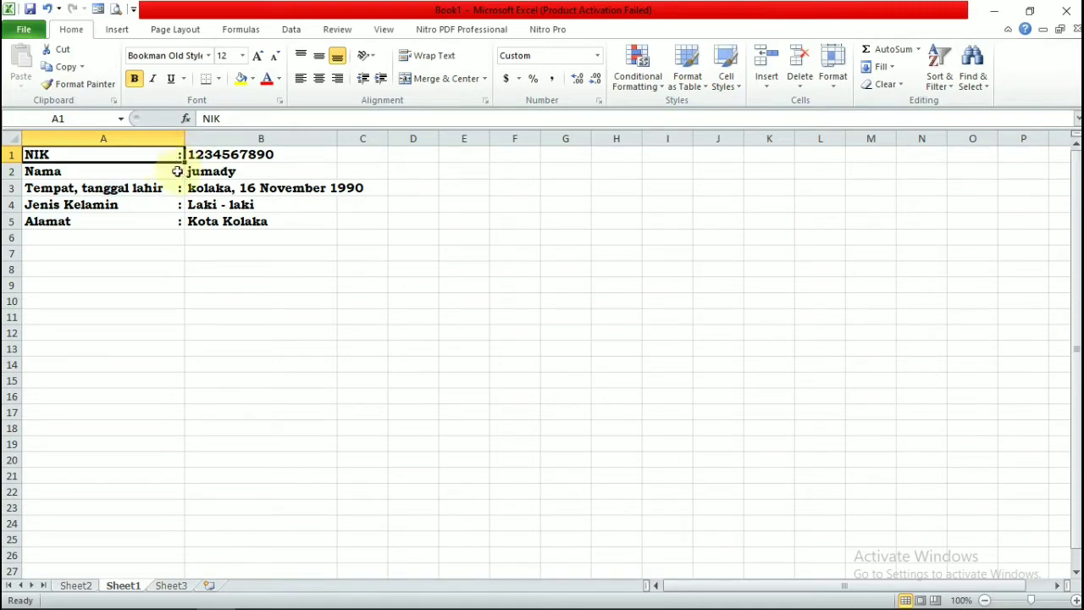
{"action": "left_click", "coordinate": [177, 171]}
{"action": "left_click", "coordinate": [178, 188]}
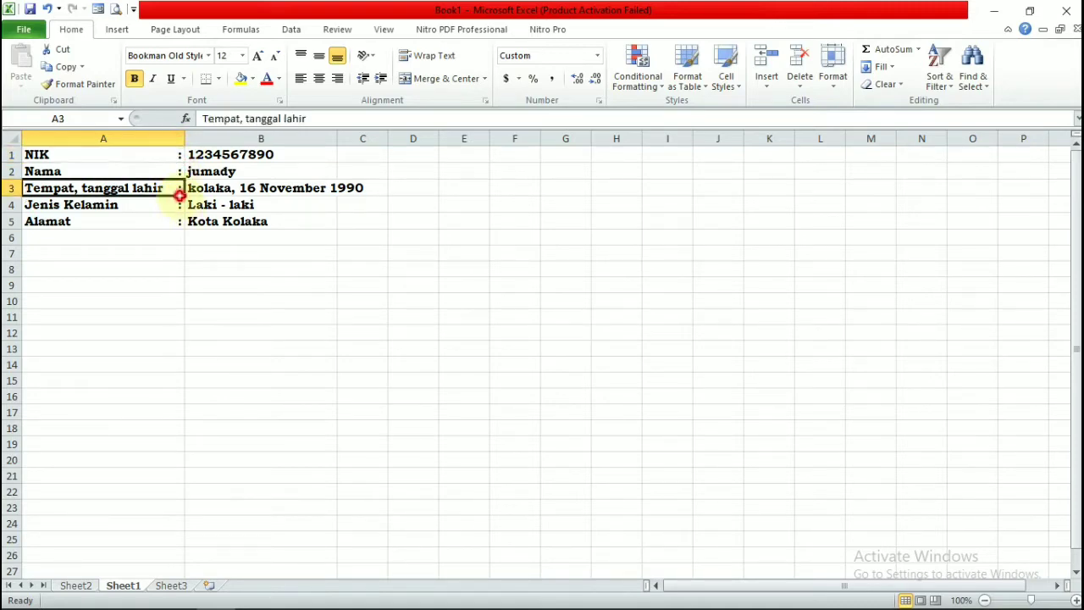
{"action": "left_click", "coordinate": [182, 224]}
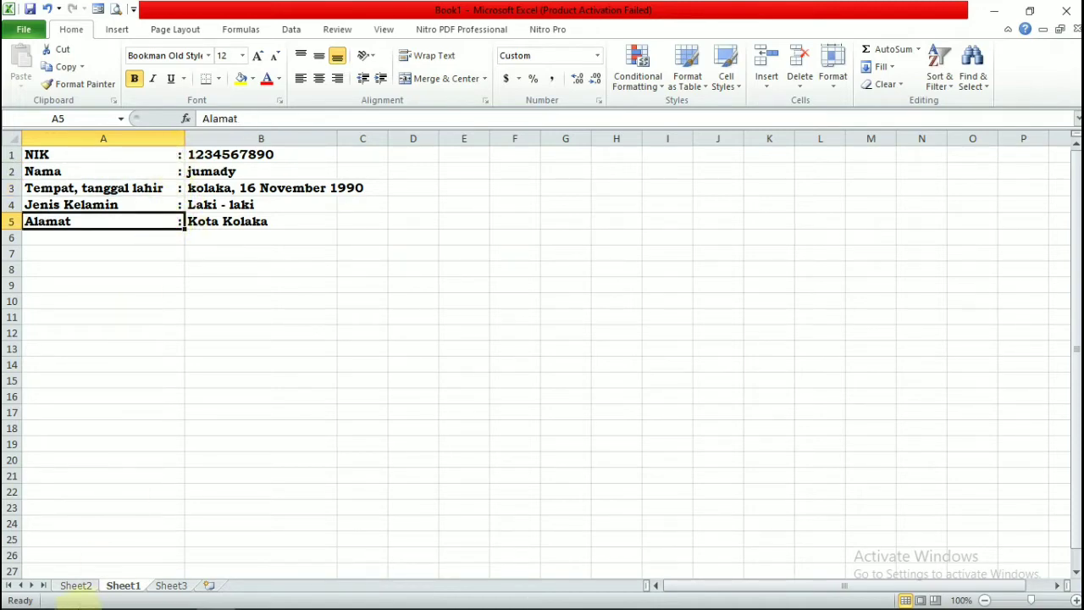
- Copy the five labels Nik through Alamat from Sheet3 into A1:A5 of Sheet2
{"action": "mouse_move", "coordinate": [78, 608]}
{"action": "left_click", "coordinate": [76, 587]}
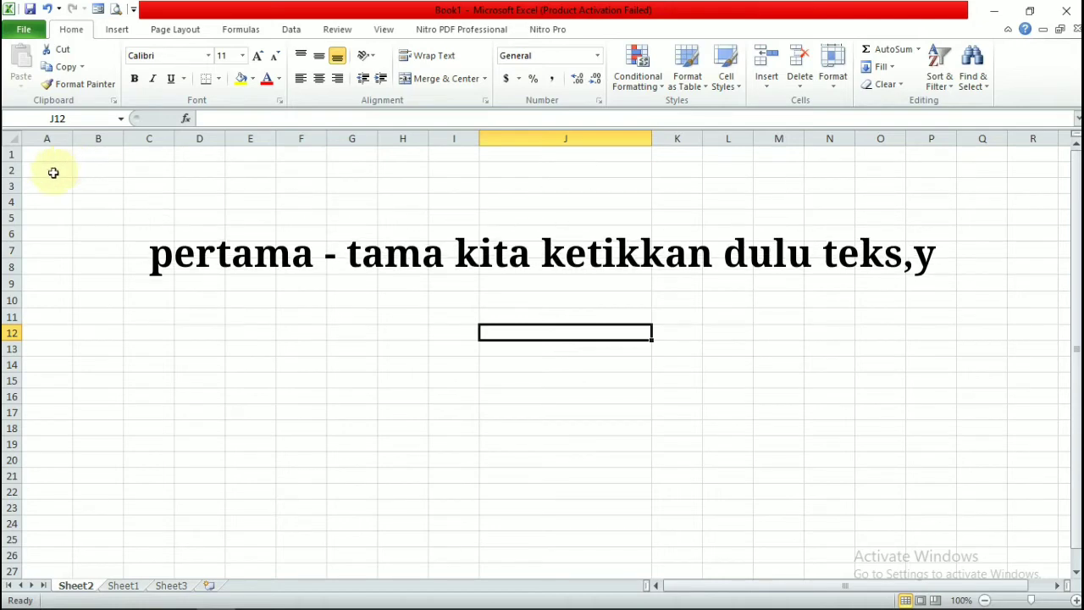
{"action": "left_click", "coordinate": [52, 153]}
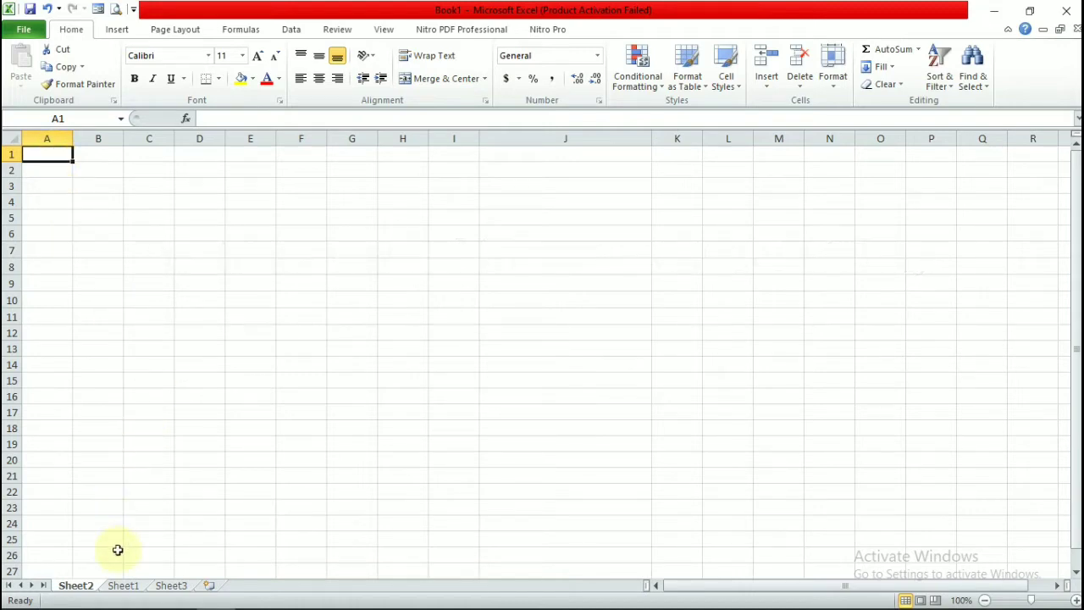
{"action": "left_click", "coordinate": [174, 586]}
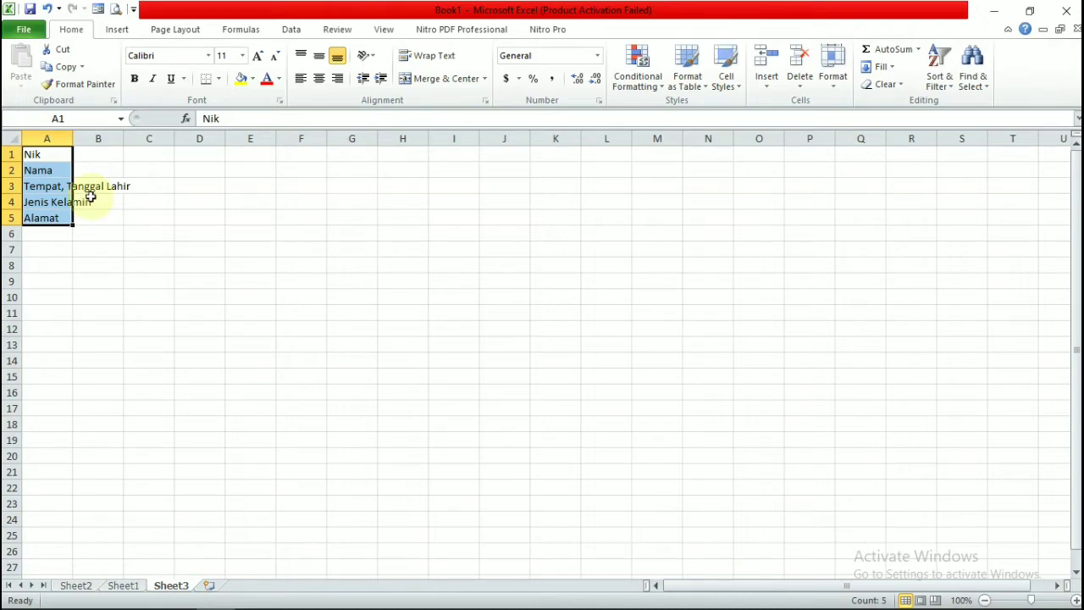
{"action": "key", "text": "ctrl+c"}
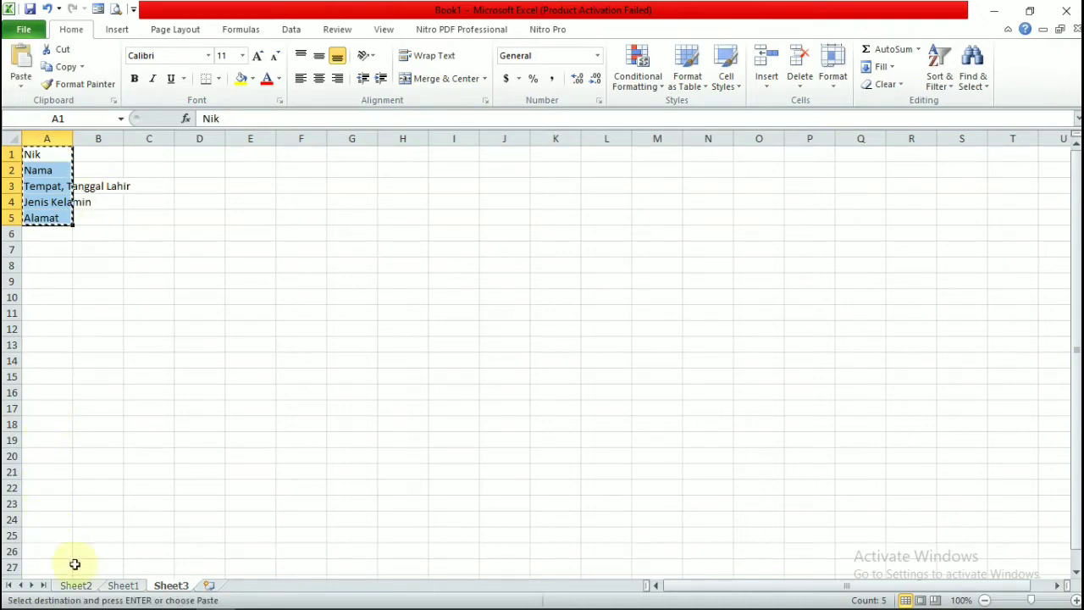
{"action": "left_click", "coordinate": [75, 586]}
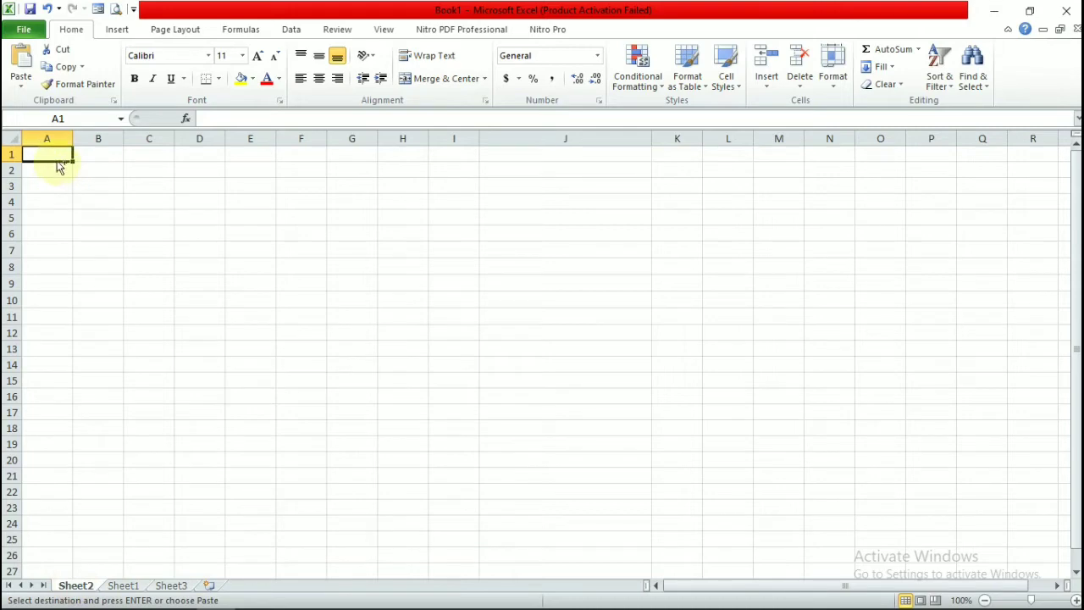
{"action": "key", "text": "ctrl+v"}
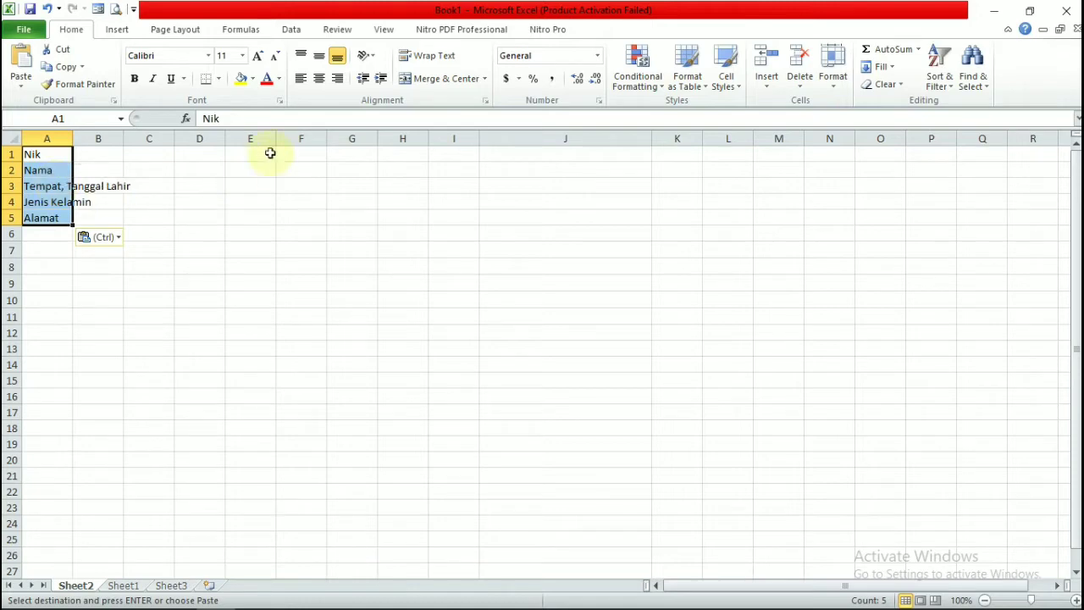
{"action": "left_click", "coordinate": [223, 180]}
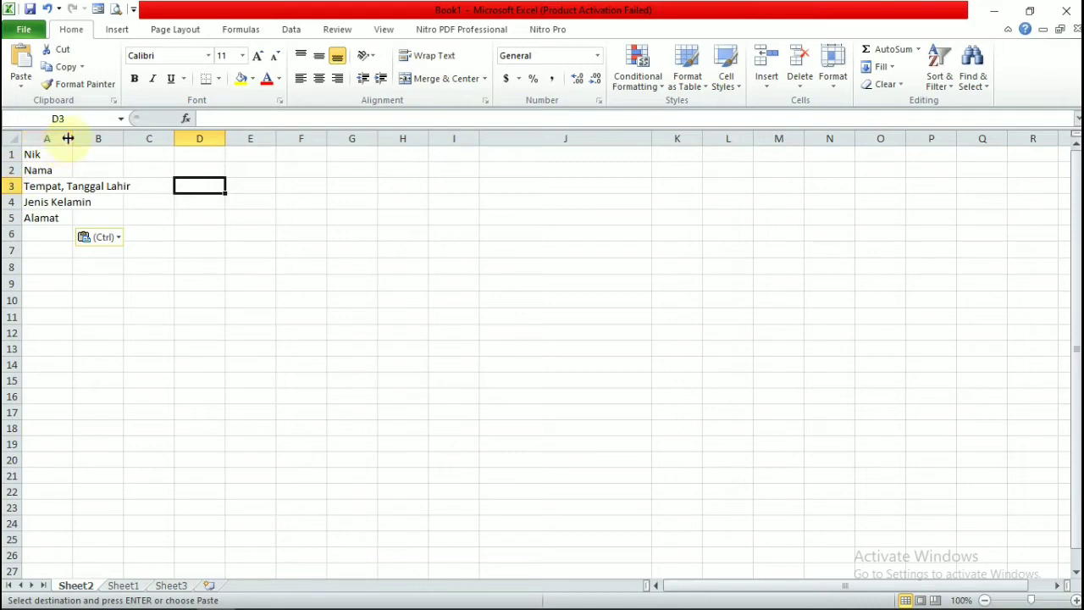
- Widen column A to about 25.86 so the labels fit
{"action": "left_click_drag", "start_coordinate": [72, 138], "coordinate": [142, 133]}
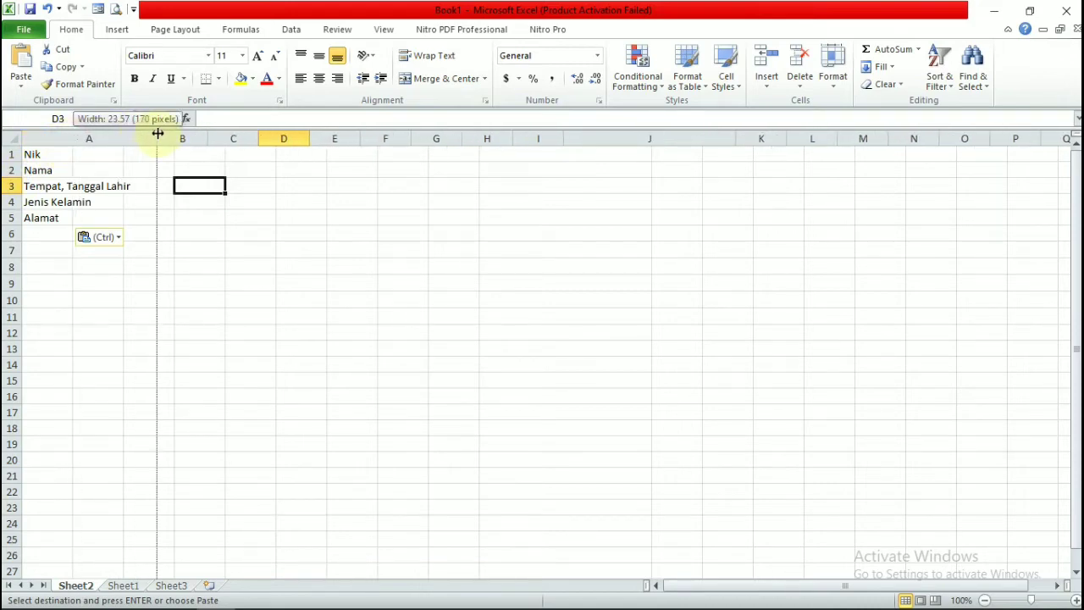
{"action": "left_click_drag", "start_coordinate": [143, 134], "coordinate": [174, 142]}
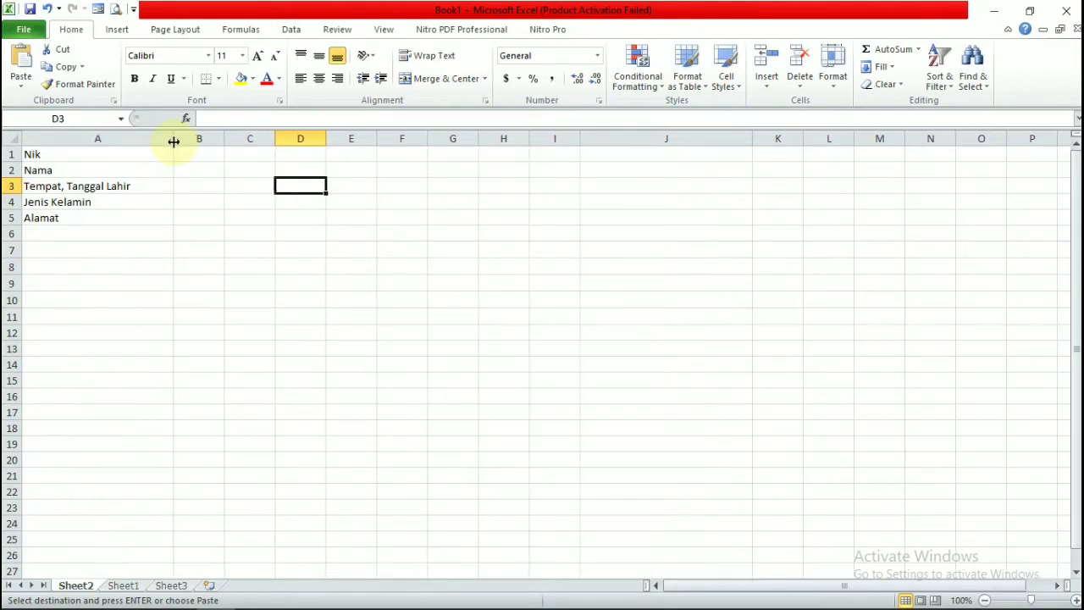
{"action": "left_click", "coordinate": [69, 156]}
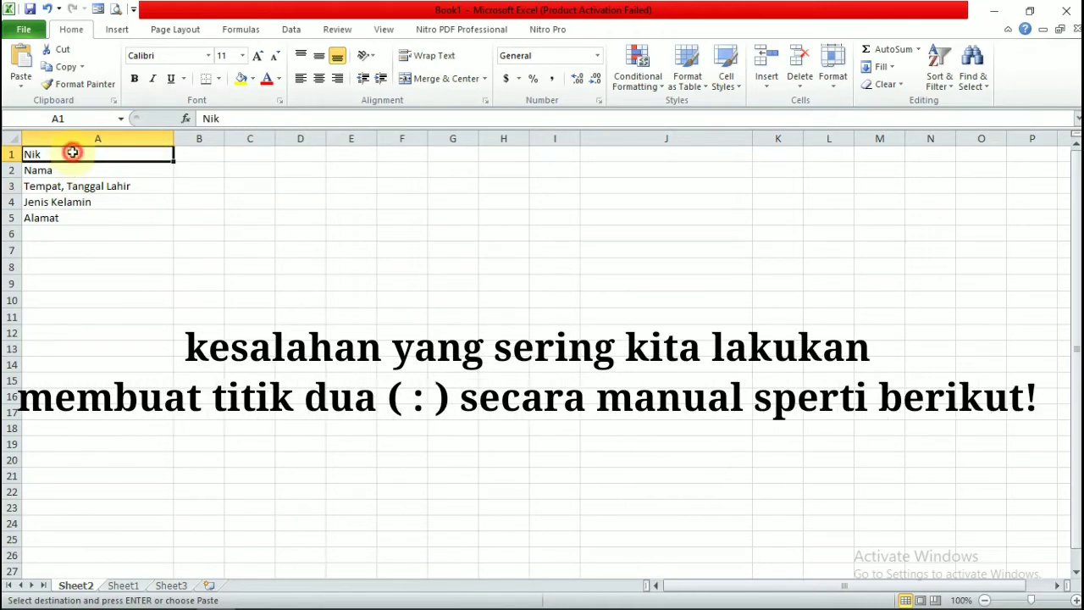
- Add a colon after Nik, padded with spaces out to column A's right edge
{"action": "double_click", "coordinate": [73, 153]}
{"action": "type", "text": ":"}
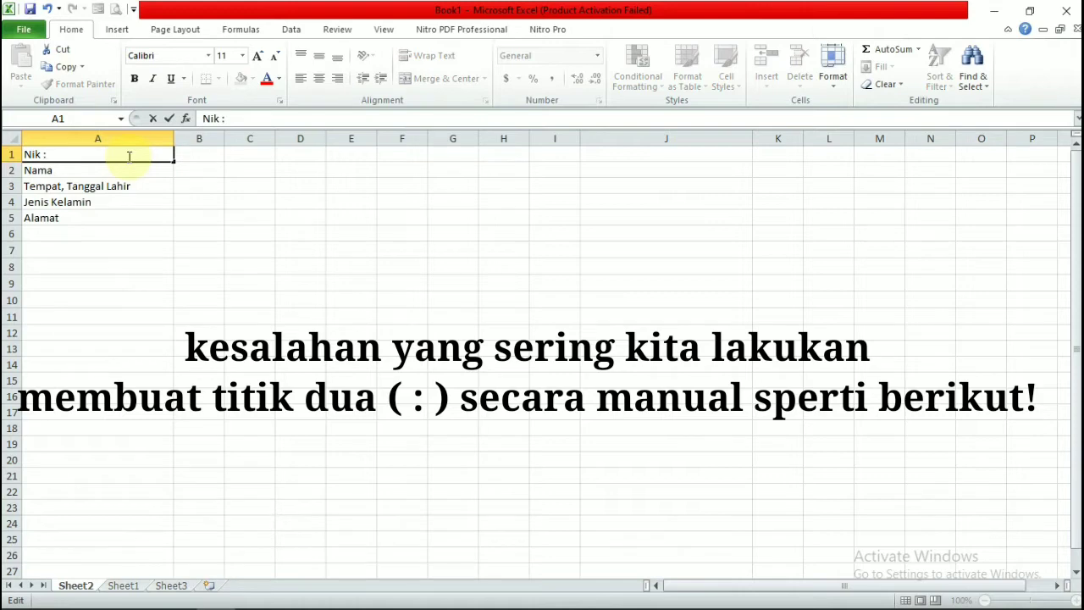
{"action": "left_click", "coordinate": [163, 217]}
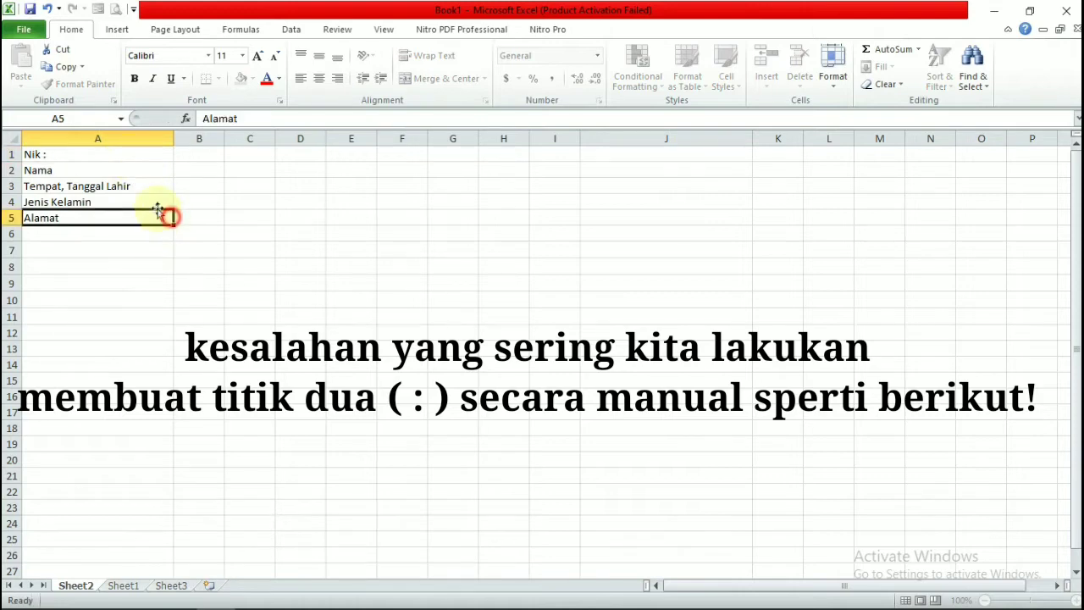
{"action": "left_click", "coordinate": [86, 159]}
{"action": "key", "text": "ctrl+Down"}
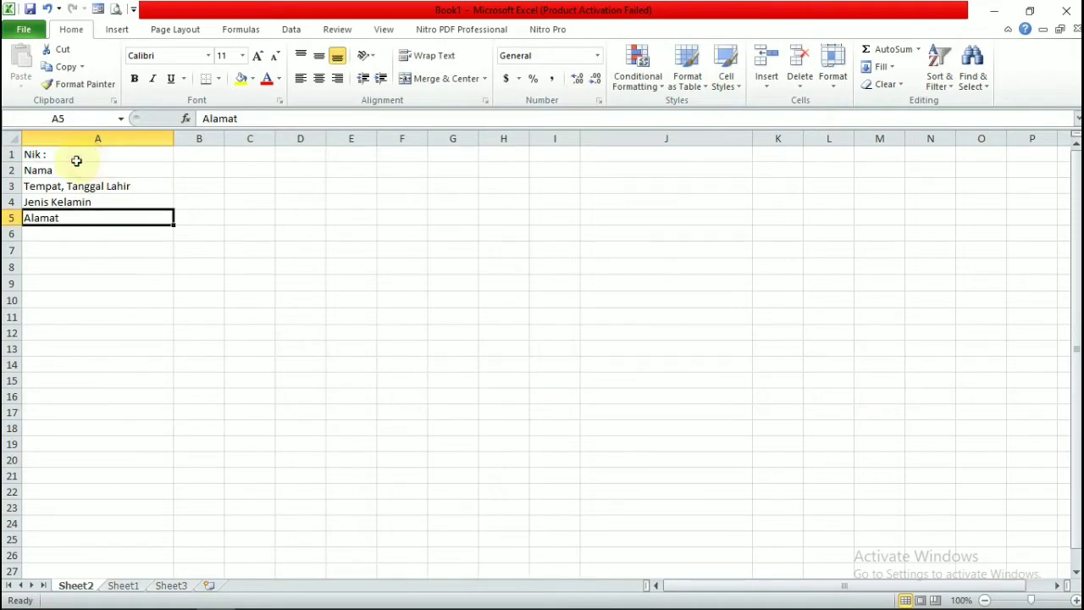
{"action": "left_click", "coordinate": [78, 164]}
{"action": "left_click_drag", "start_coordinate": [78, 161], "coordinate": [79, 167]}
{"action": "left_click", "coordinate": [80, 167]}
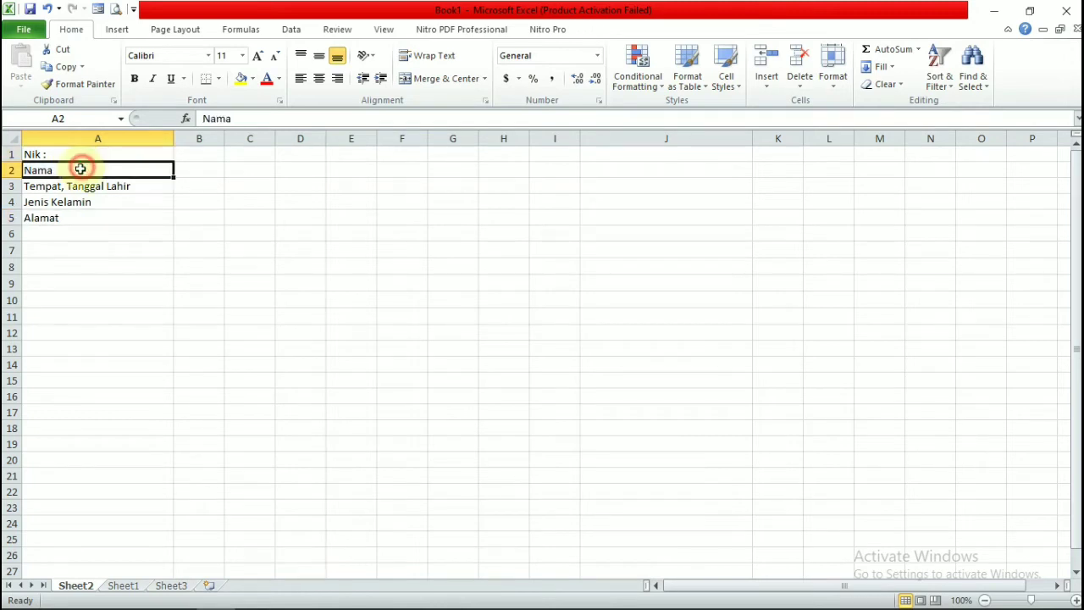
{"action": "double_click", "coordinate": [54, 153]}
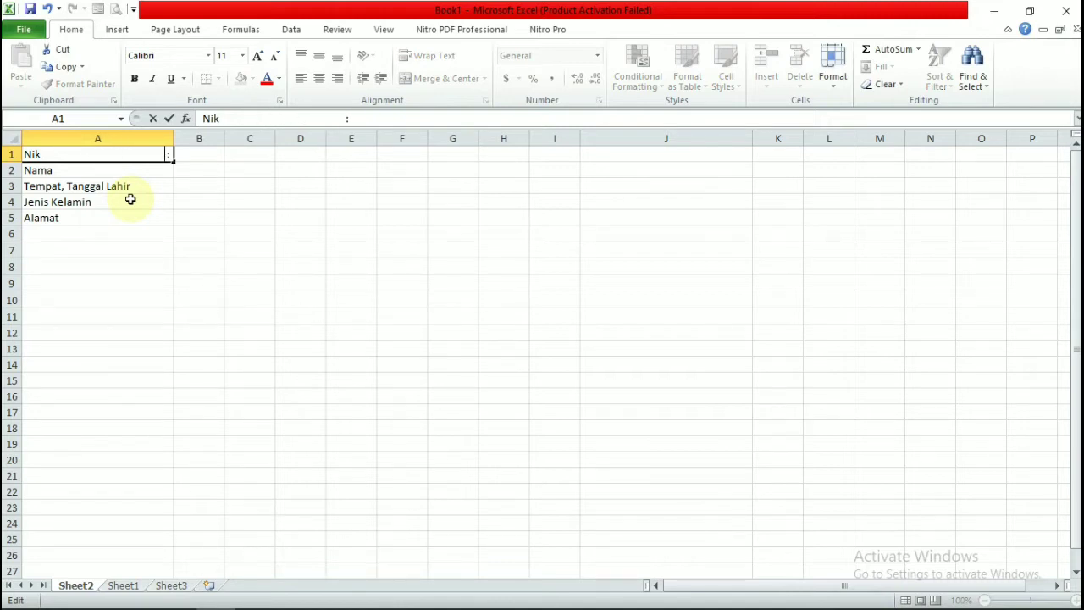
{"action": "left_click", "coordinate": [136, 198]}
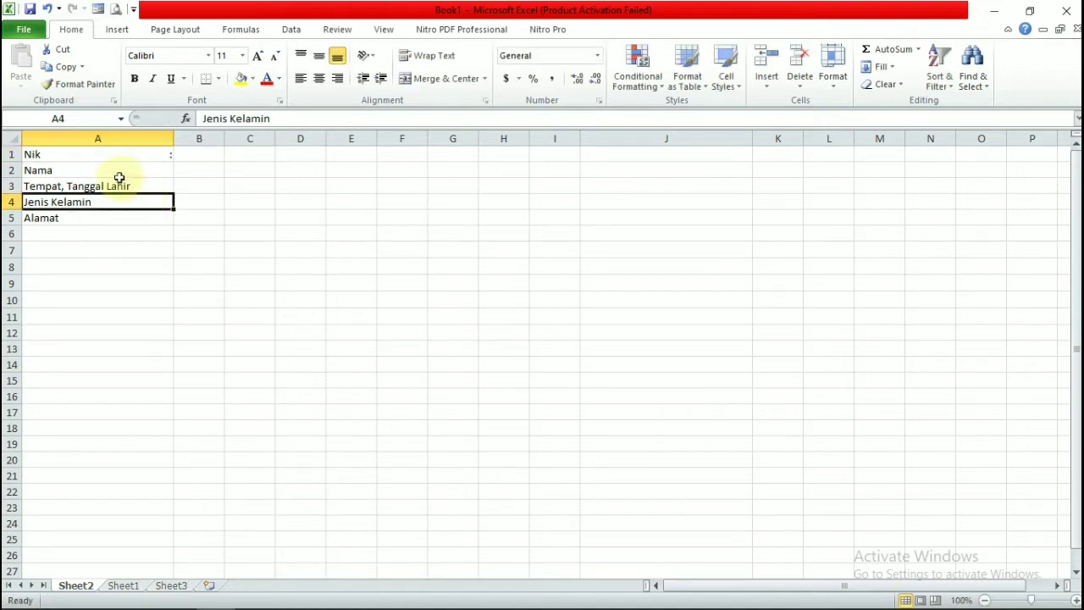
- Pad a colon after the Nama label to column A's right edge
{"action": "left_click", "coordinate": [116, 170]}
{"action": "double_click", "coordinate": [116, 169]}
{"action": "type", "text": ":"}
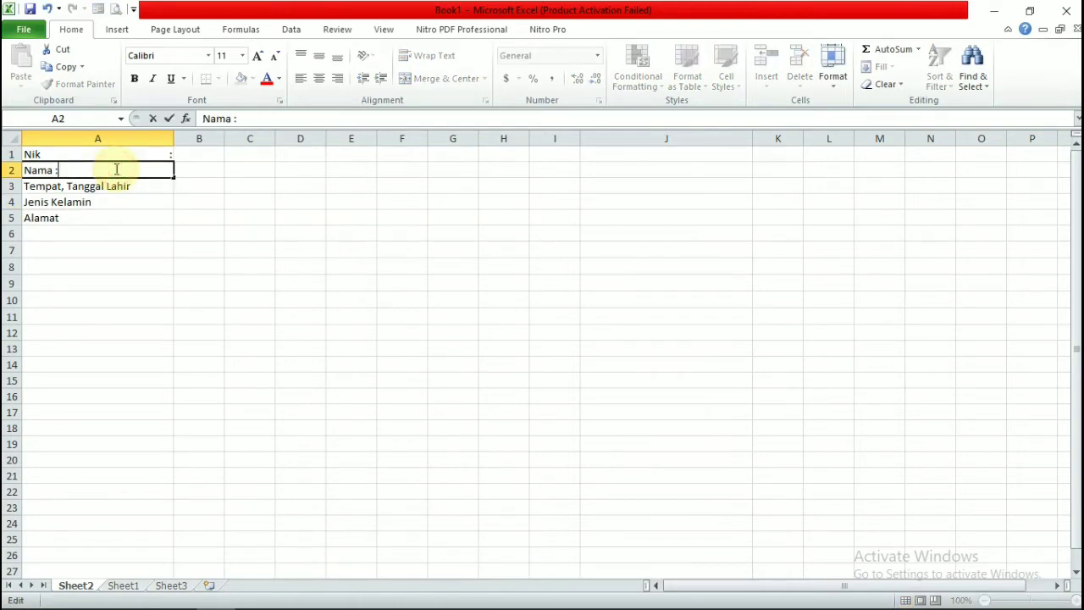
{"action": "left_click", "coordinate": [55, 169]}
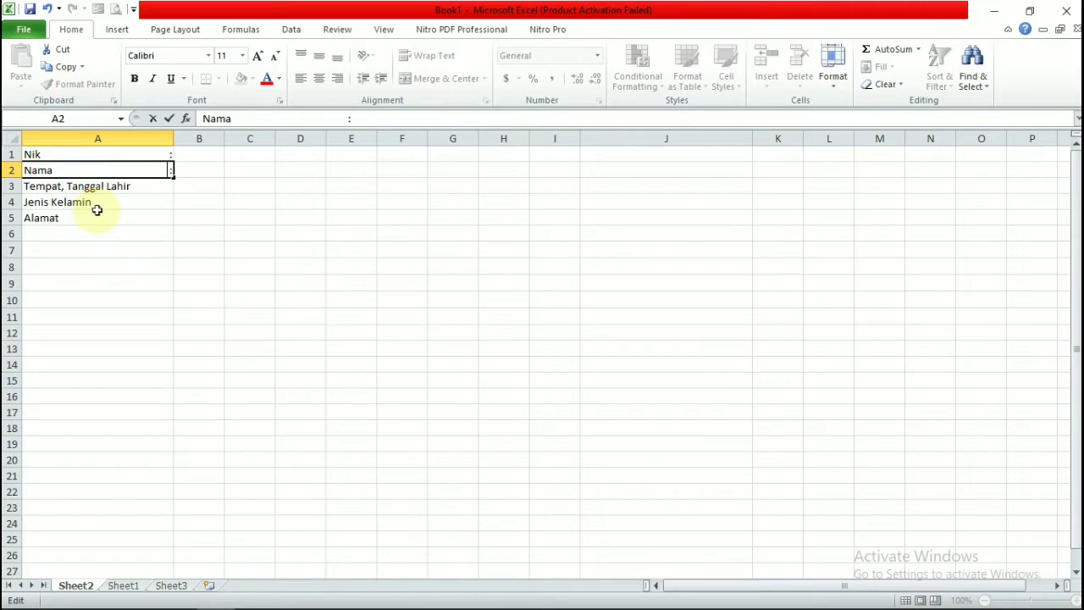
{"action": "left_click", "coordinate": [139, 203]}
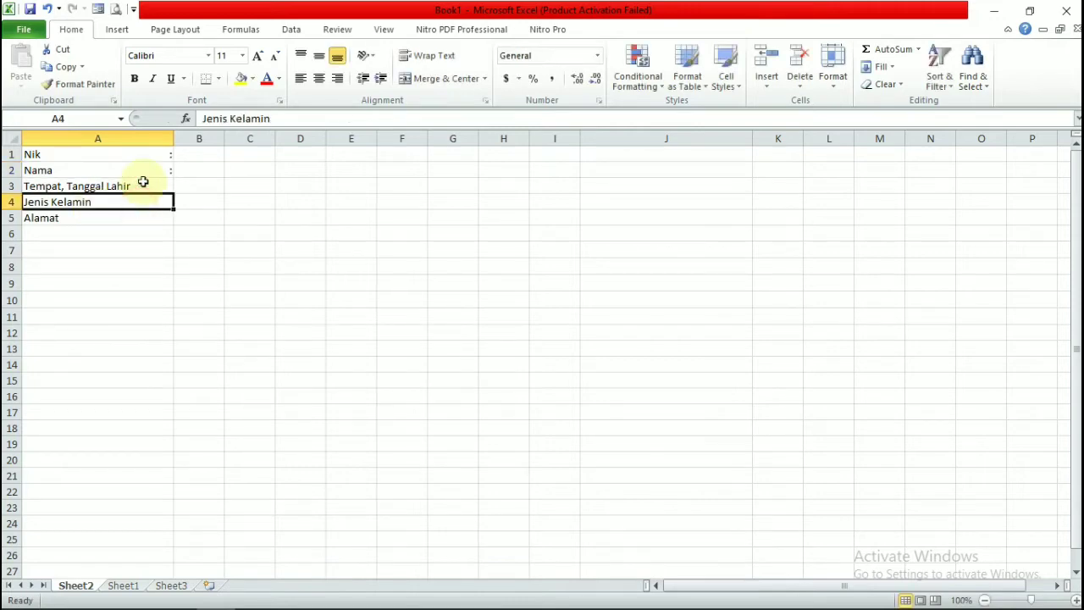
{"action": "double_click", "coordinate": [143, 182]}
{"action": "type", "text": ":"}
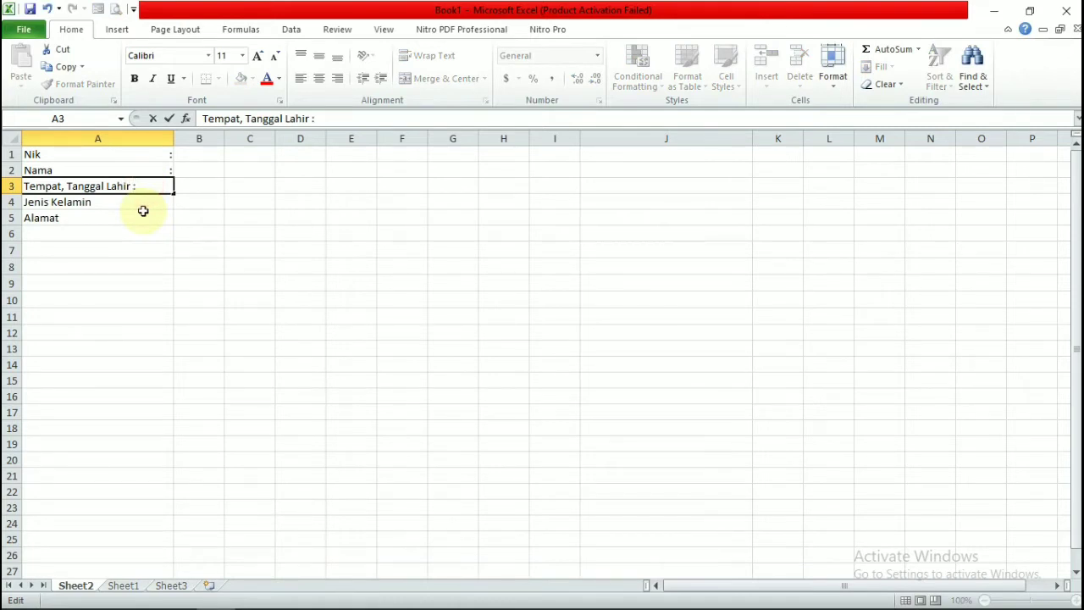
- Pad colons after Tempat, Tanggal Lahir and Jenis Kelamin to column A's right edge
{"action": "left_click", "coordinate": [130, 183]}
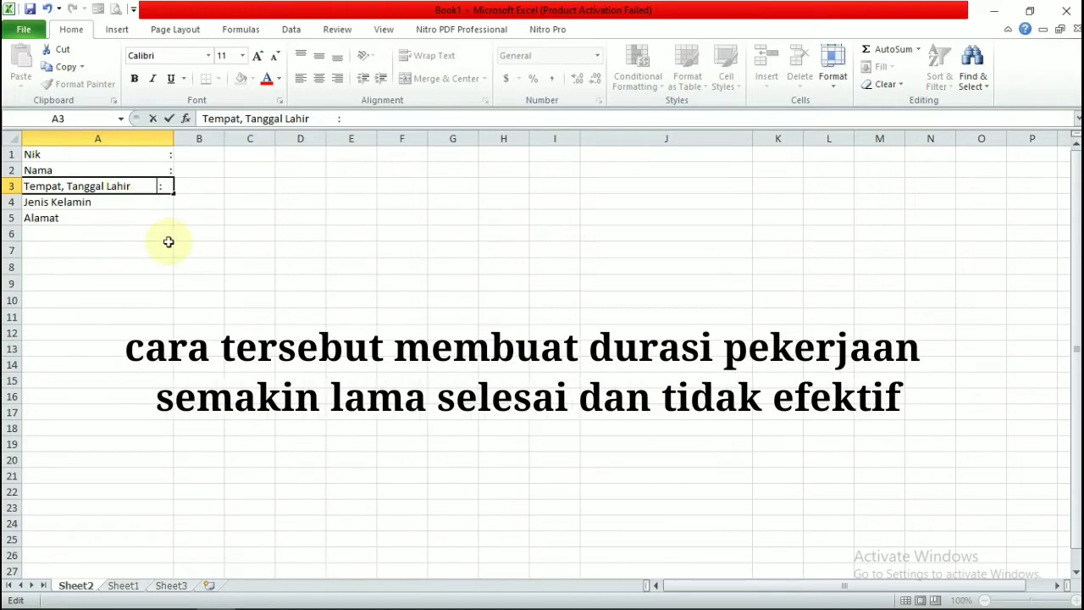
{"action": "left_click", "coordinate": [167, 240]}
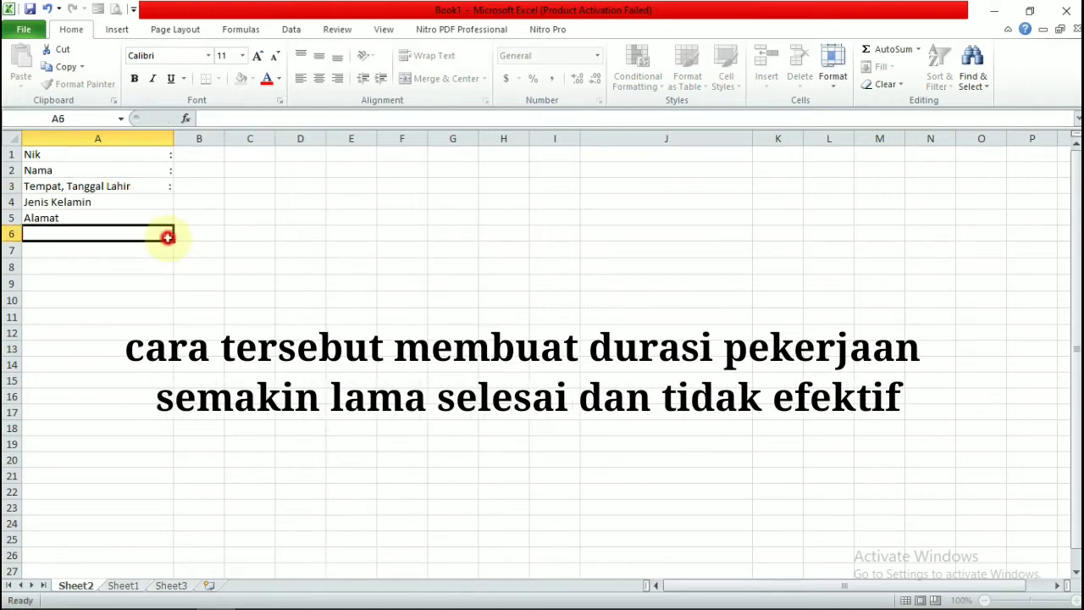
{"action": "double_click", "coordinate": [124, 203]}
{"action": "type", "text": ":"}
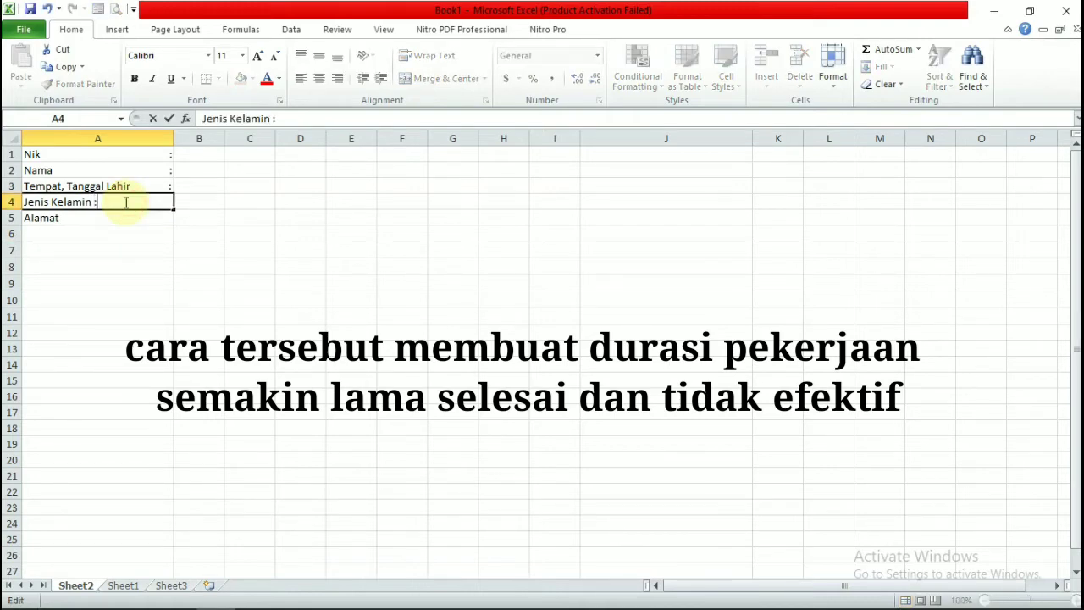
{"action": "left_click", "coordinate": [91, 202]}
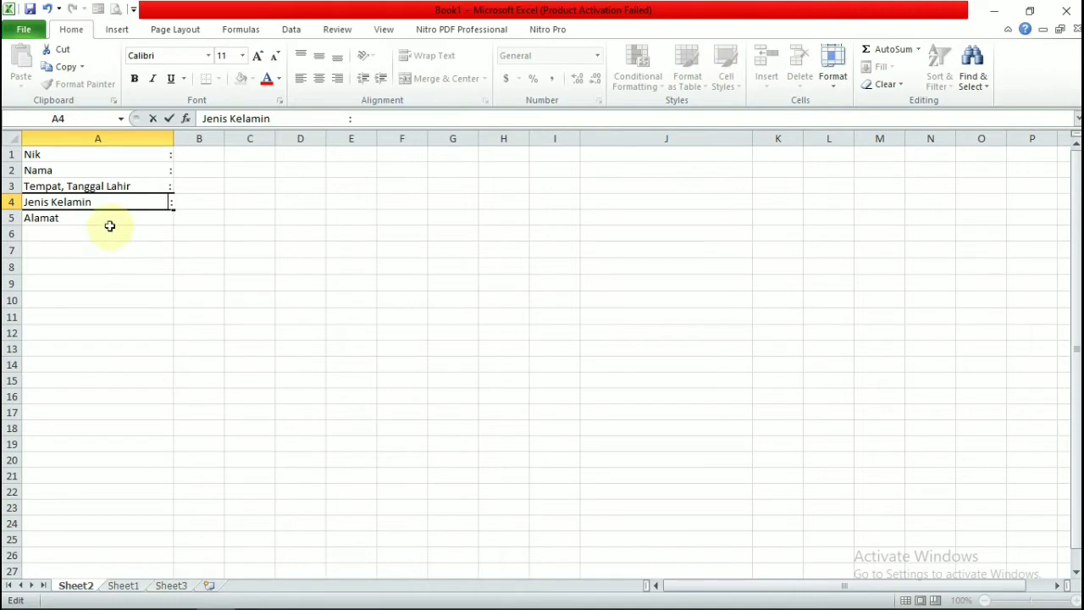
{"action": "left_click", "coordinate": [110, 219]}
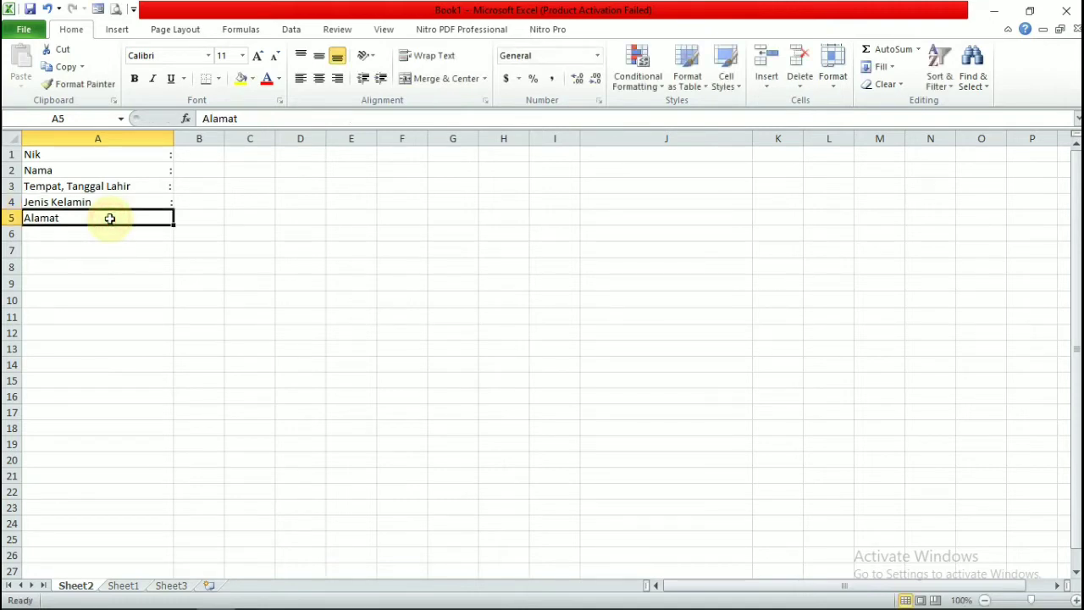
- Pad the colon after Alamat to the right edge and recheck Tempat, Tanggal Lahir
{"action": "double_click", "coordinate": [109, 219]}
{"action": "type", "text": ":"}
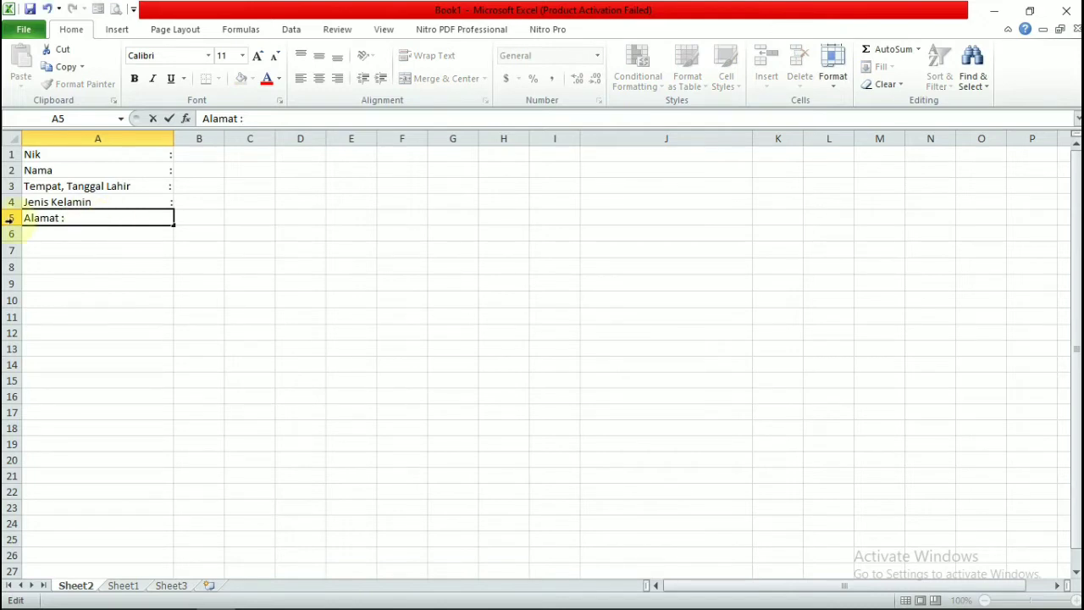
{"action": "left_click", "coordinate": [61, 217]}
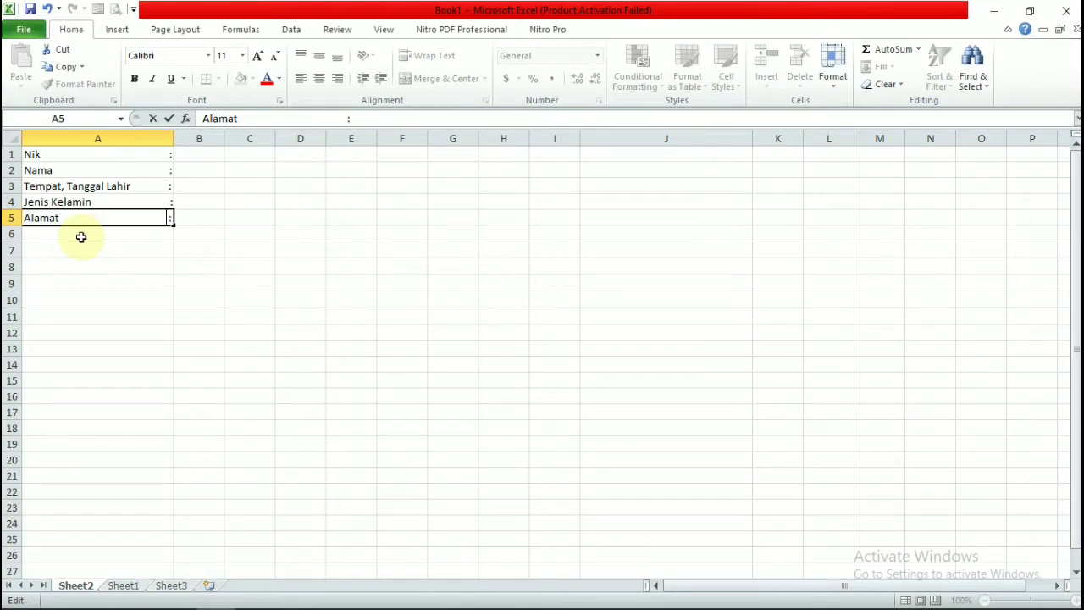
{"action": "left_click", "coordinate": [90, 251]}
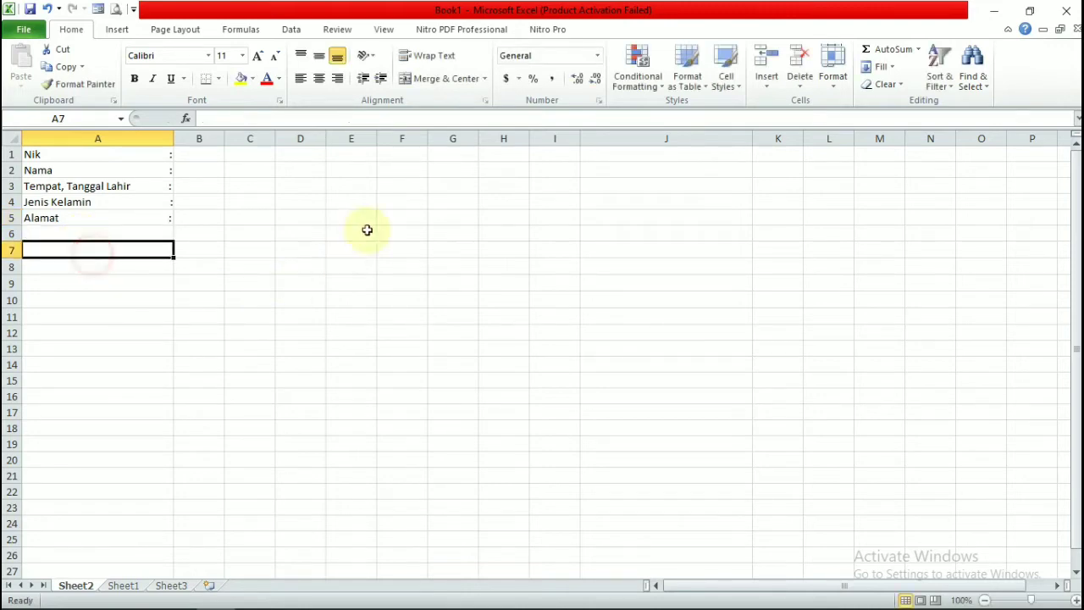
{"action": "double_click", "coordinate": [162, 188]}
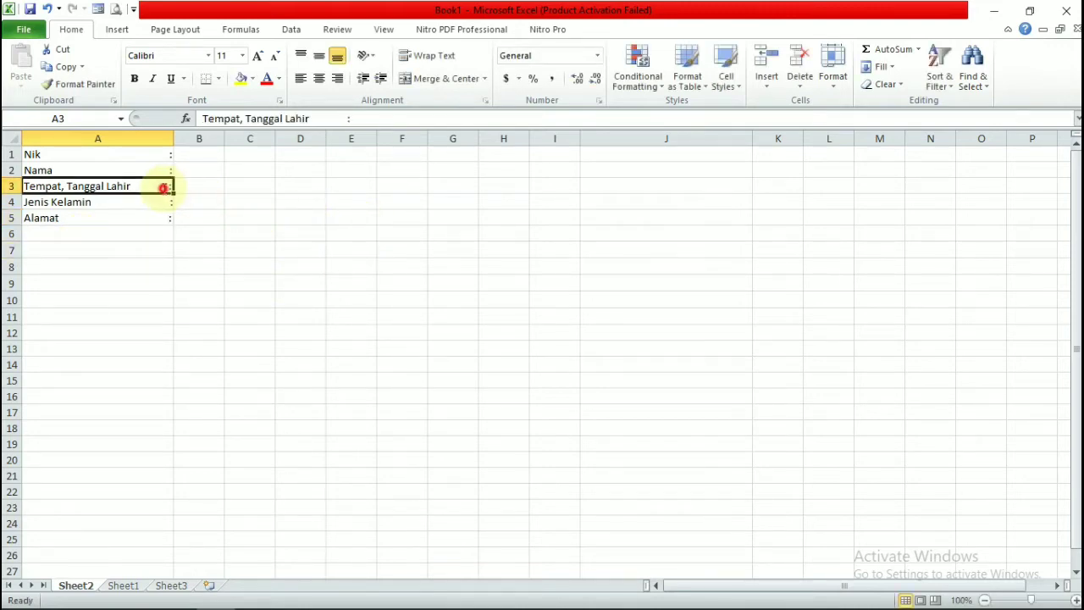
{"action": "left_click", "coordinate": [254, 216]}
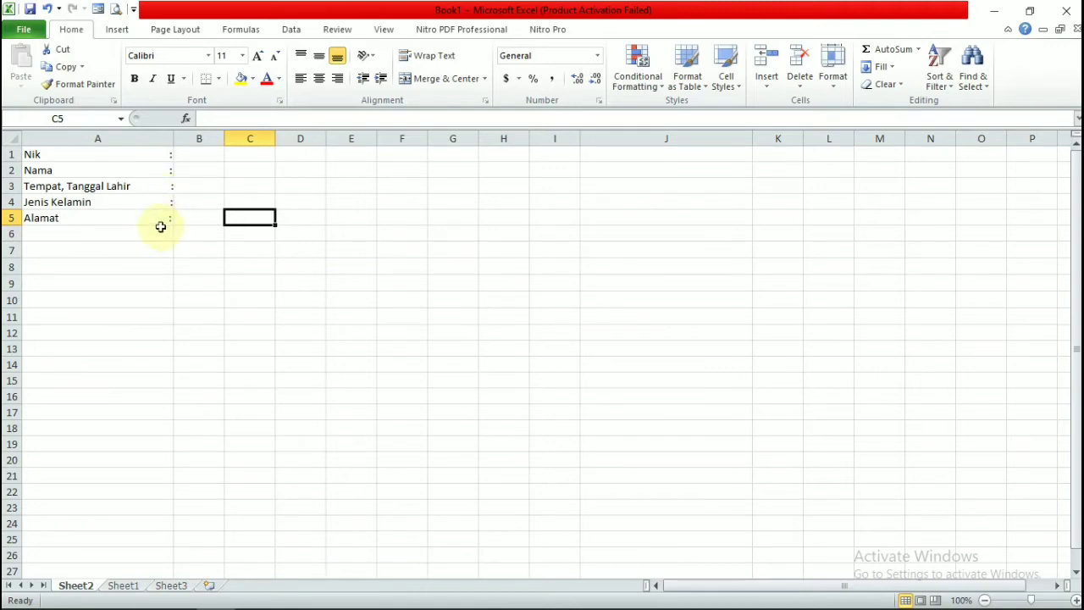
- Delete the trailing spaces and colon from the Nik label
{"action": "left_click", "coordinate": [136, 156]}
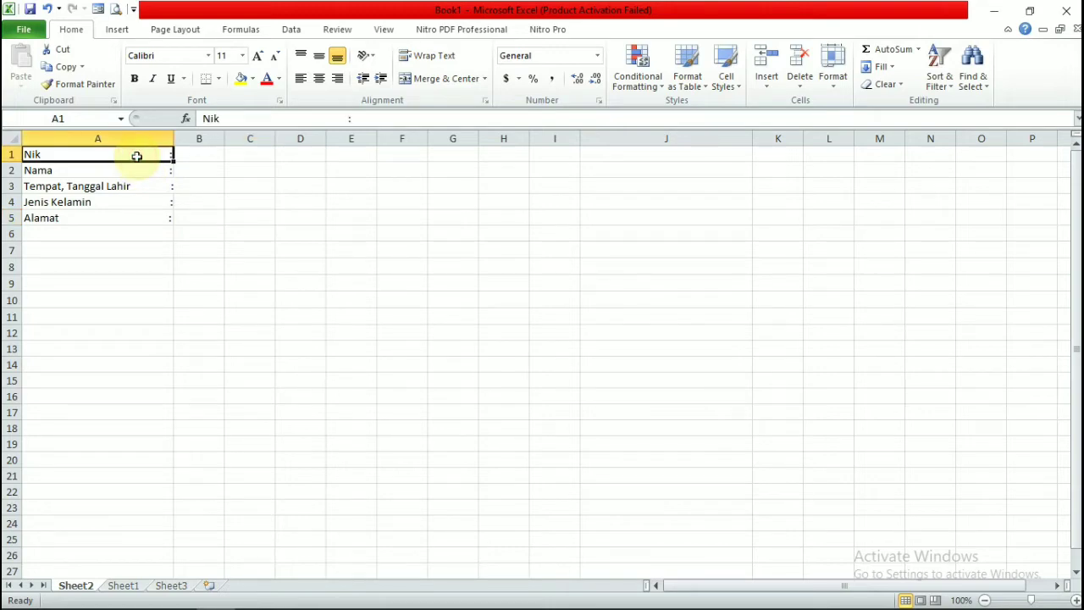
{"action": "double_click", "coordinate": [136, 156]}
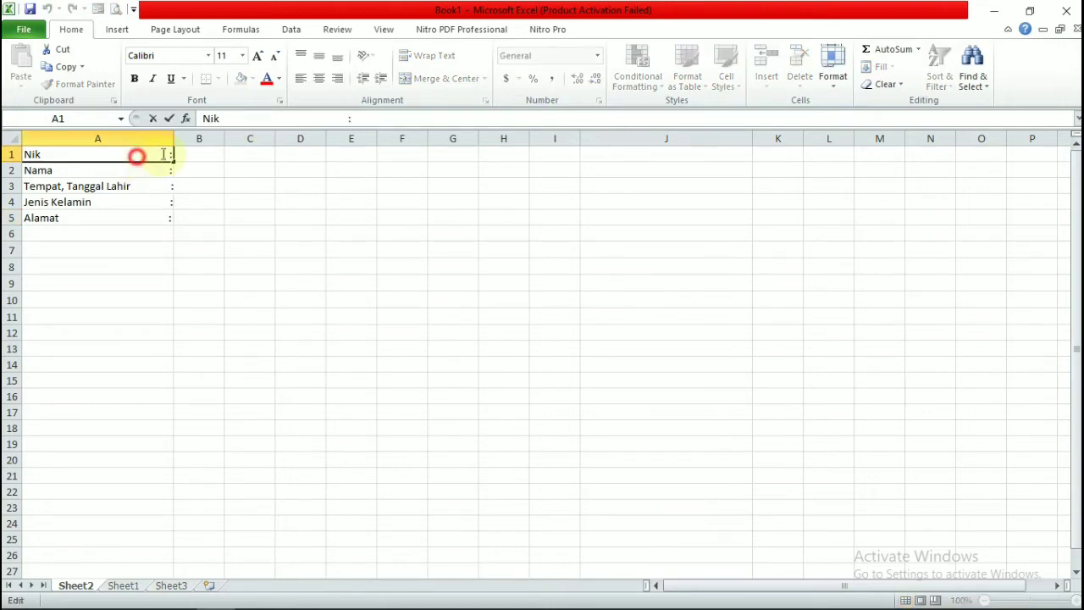
{"action": "left_click_drag", "start_coordinate": [135, 156], "coordinate": [192, 148]}
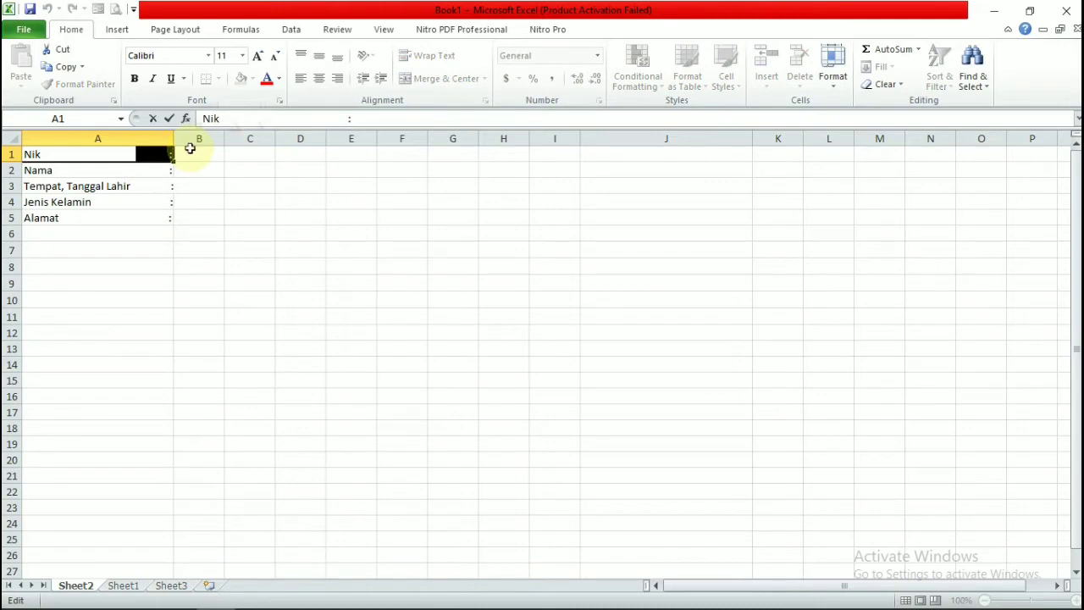
{"action": "key", "text": "Delete"}
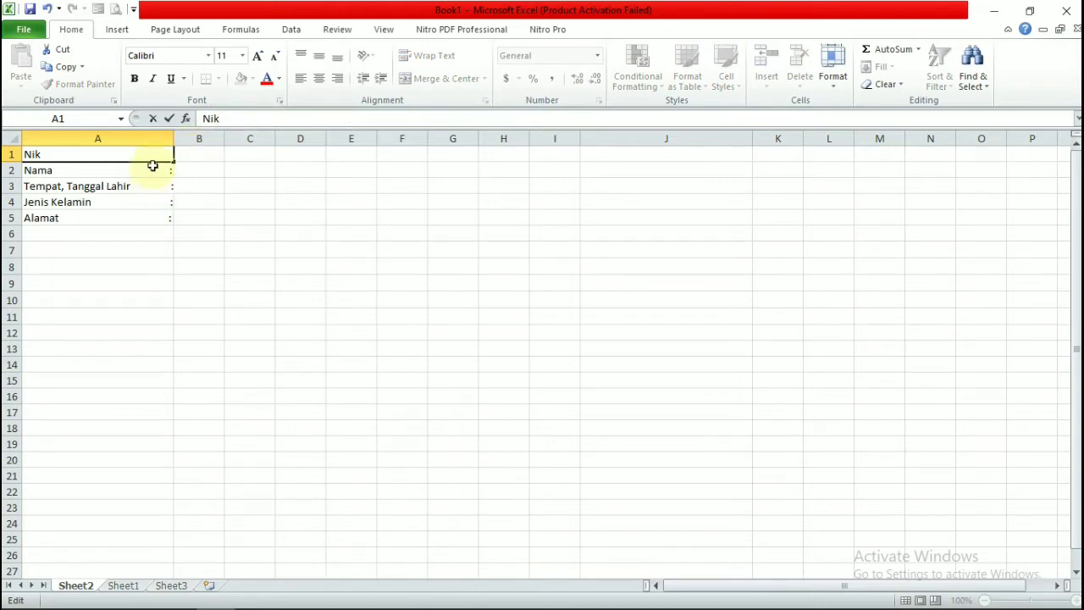
{"action": "left_click", "coordinate": [153, 180]}
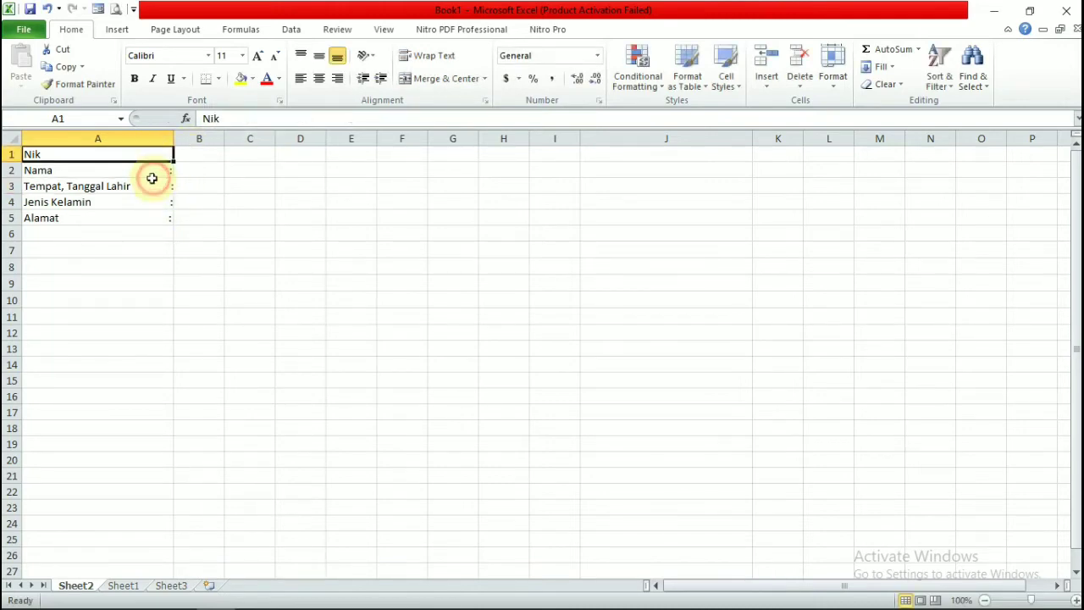
- Remove the padded colons from Nama through Alamat, leaving plain labels
{"action": "left_click", "coordinate": [152, 180]}
{"action": "double_click", "coordinate": [155, 170]}
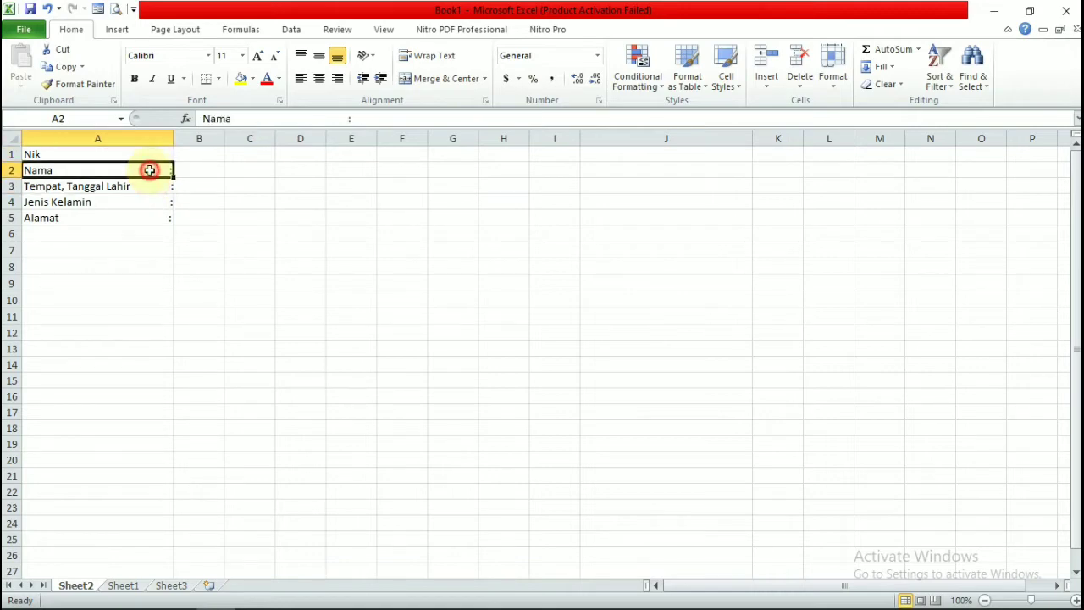
{"action": "double_click", "coordinate": [152, 182]}
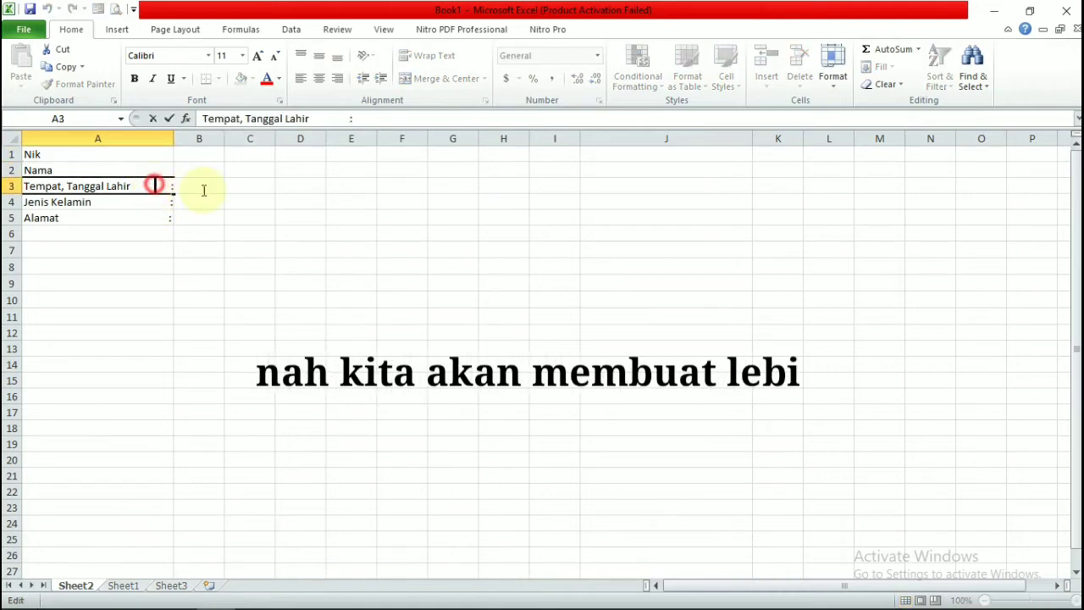
{"action": "double_click", "coordinate": [164, 205]}
{"action": "double_click", "coordinate": [145, 217]}
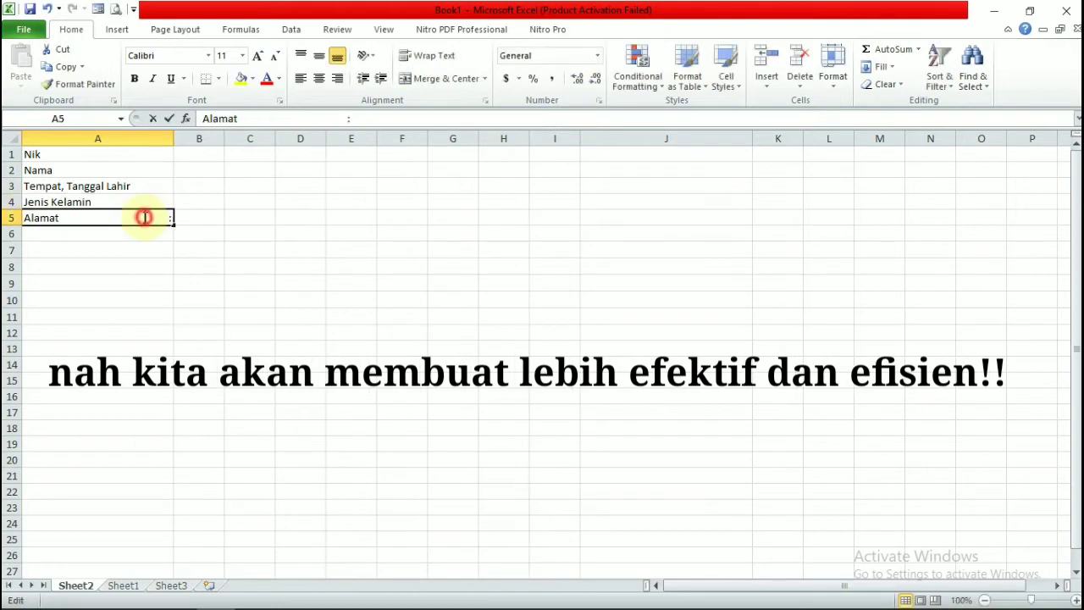
{"action": "left_click_drag", "start_coordinate": [145, 217], "coordinate": [211, 218]}
{"action": "key", "text": "Delete"}
{"action": "left_click", "coordinate": [160, 266]}
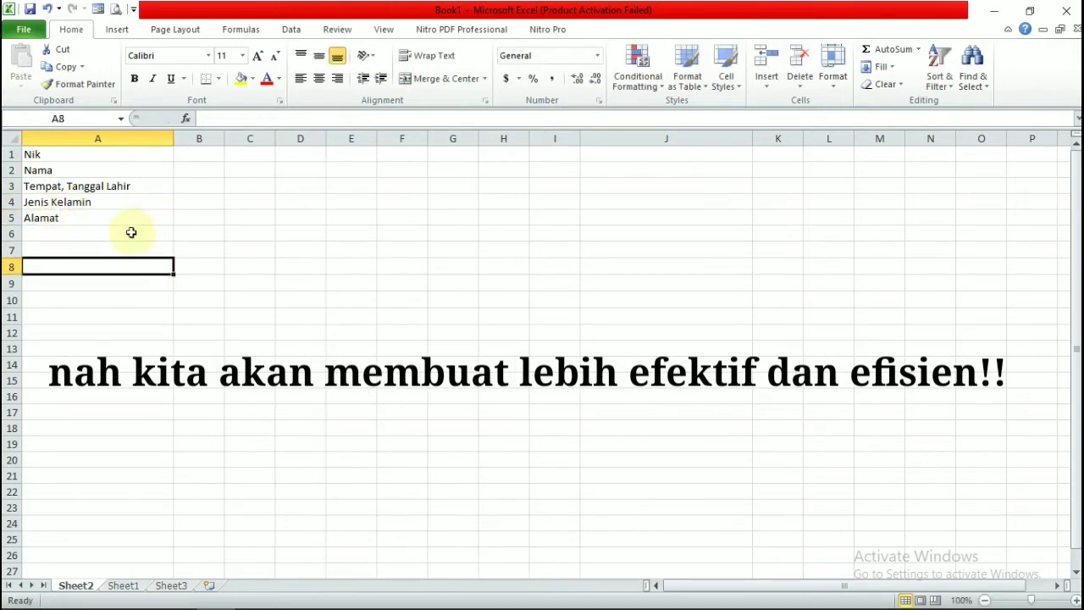
- Set A1:A5 to Bookman Old Style size 14 and widen column A to fit
{"action": "left_click_drag", "start_coordinate": [116, 152], "coordinate": [134, 218]}
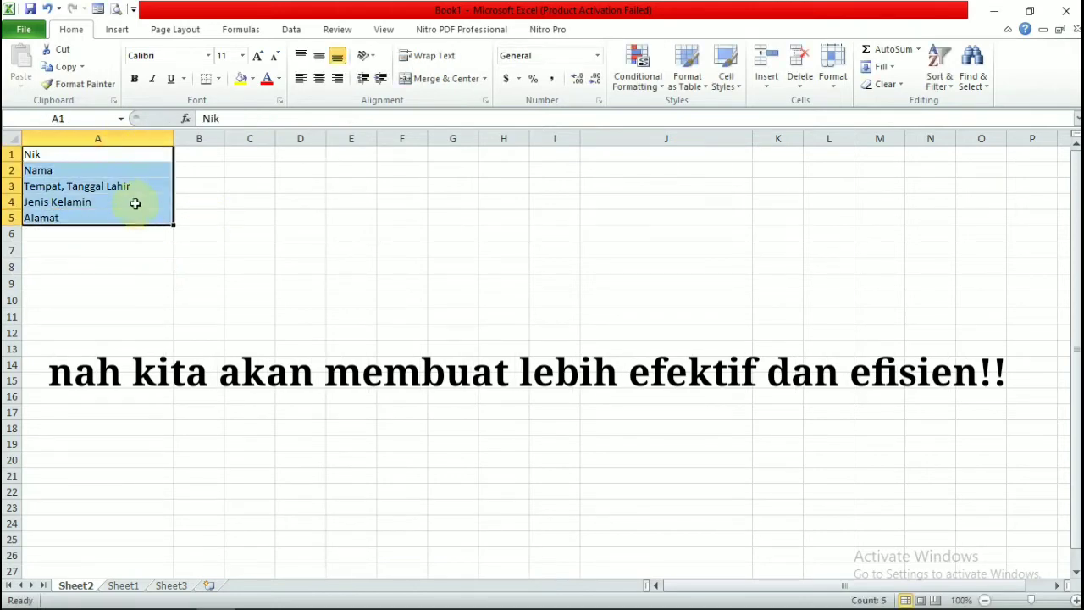
{"action": "left_click", "coordinate": [173, 55]}
{"action": "type", "text": "c"}
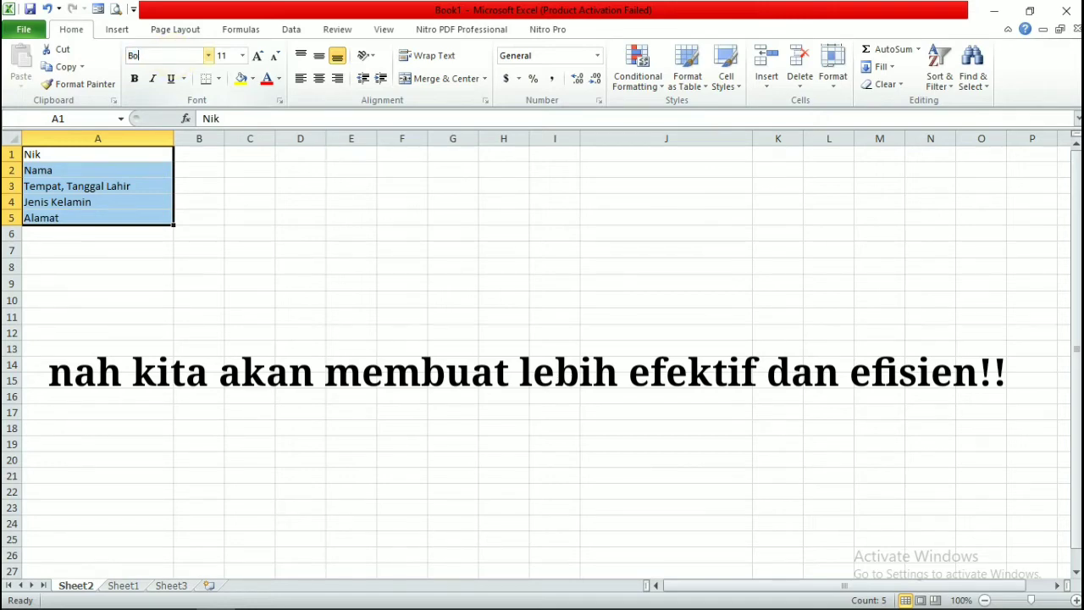
{"action": "key", "text": "Tab"}
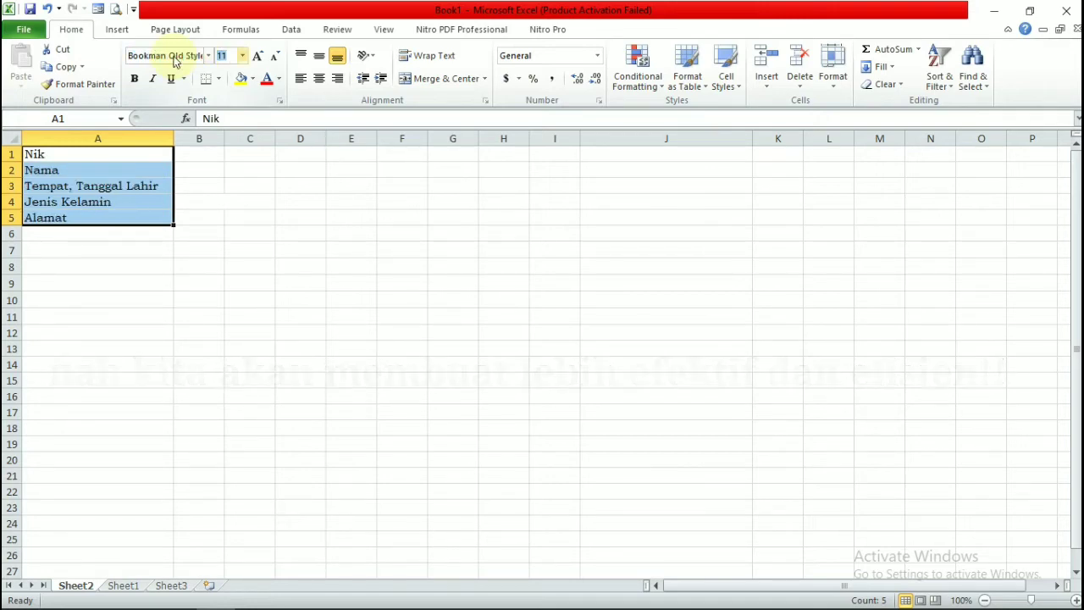
{"action": "type", "text": "14"}
{"action": "key", "text": "Return"}
{"action": "left_click", "coordinate": [322, 215]}
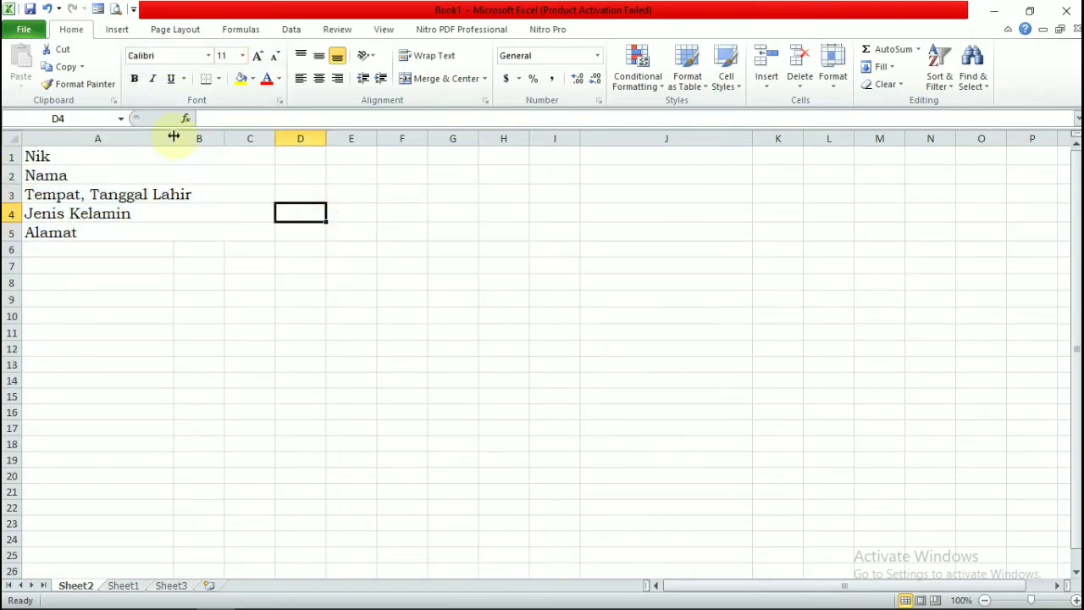
{"action": "left_click_drag", "start_coordinate": [174, 138], "coordinate": [240, 141]}
- Apply All Borders to the label cells A1:A5
{"action": "left_click", "coordinate": [262, 298]}
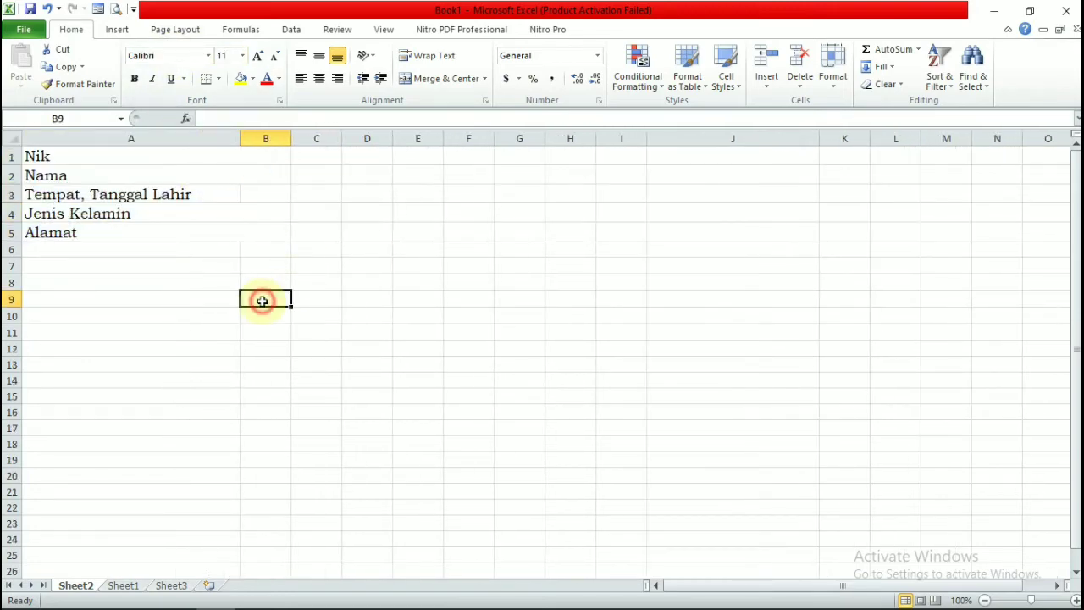
{"action": "left_click", "coordinate": [215, 155]}
{"action": "left_click", "coordinate": [216, 213]}
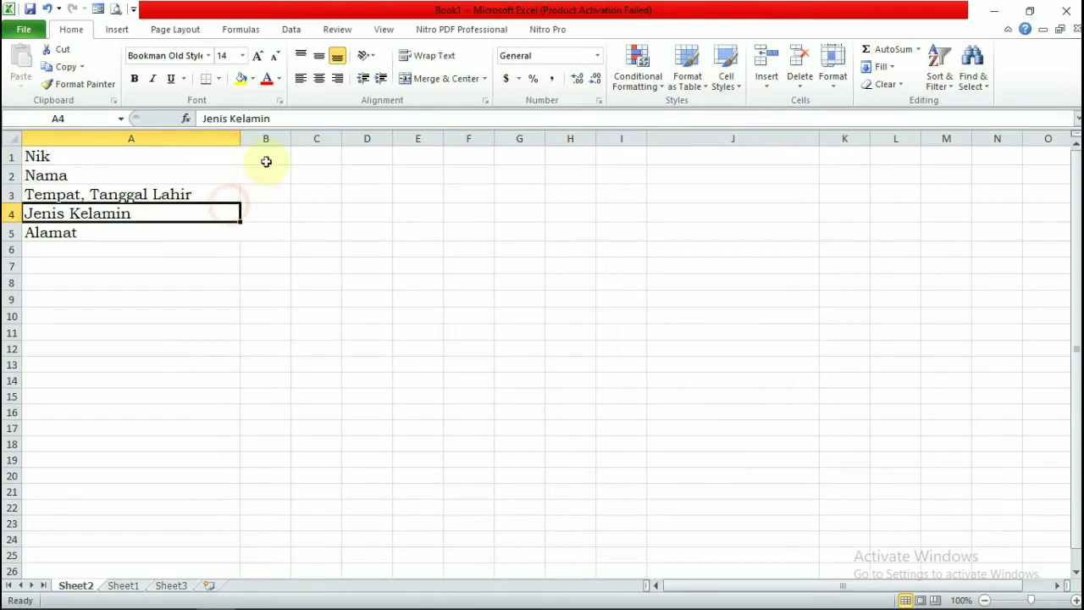
{"action": "left_click_drag", "start_coordinate": [266, 157], "coordinate": [274, 233]}
{"action": "left_click_drag", "start_coordinate": [310, 158], "coordinate": [312, 194]}
{"action": "left_click", "coordinate": [187, 235]}
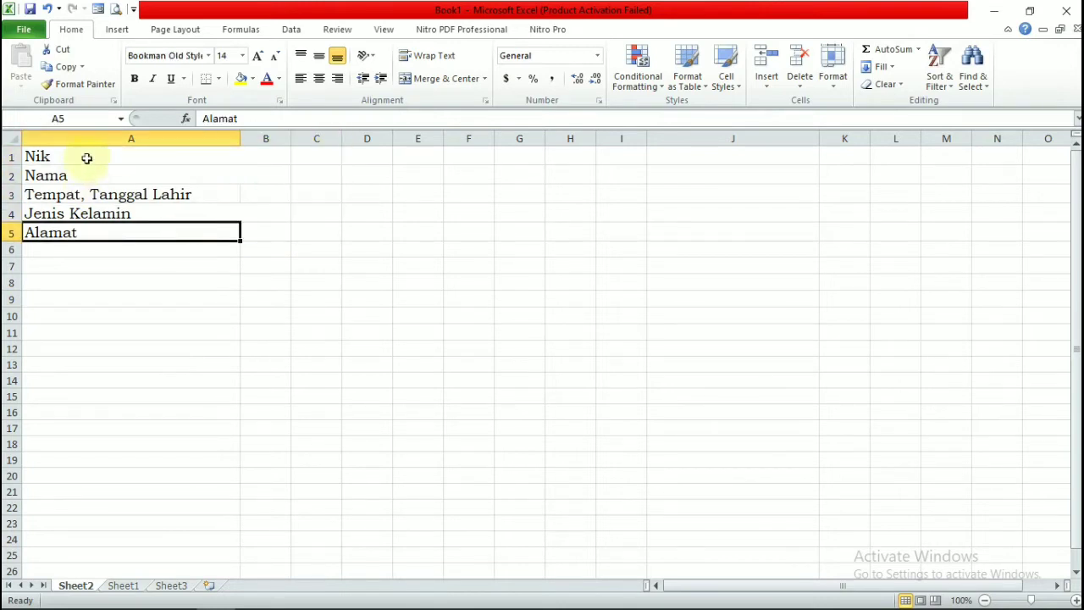
{"action": "double_click", "coordinate": [86, 155]}
{"action": "left_click", "coordinate": [367, 231]}
{"action": "left_click_drag", "start_coordinate": [87, 161], "coordinate": [114, 232]}
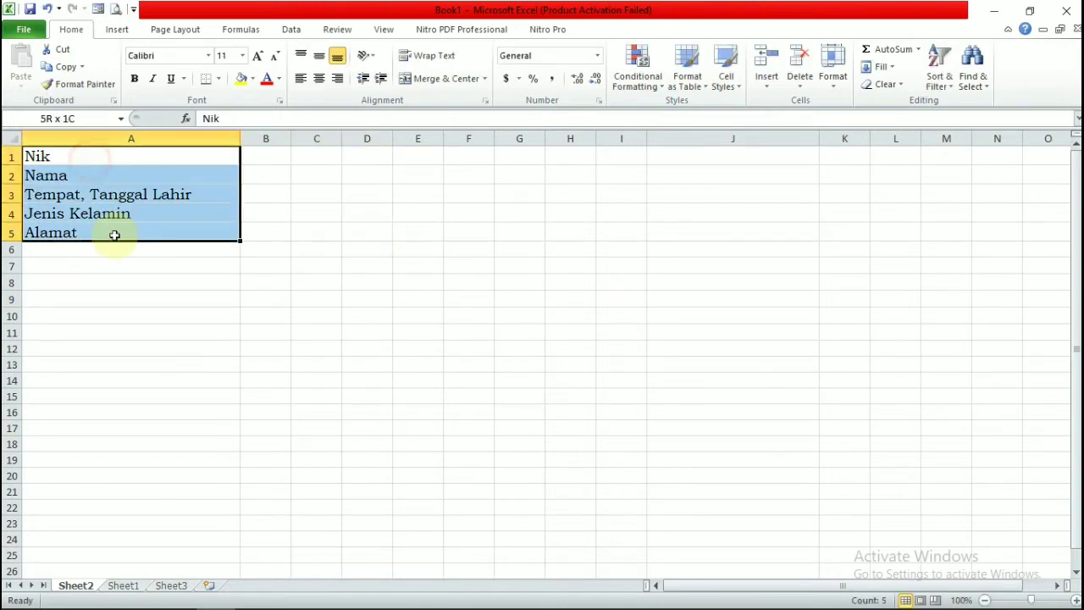
{"action": "left_click", "coordinate": [222, 78]}
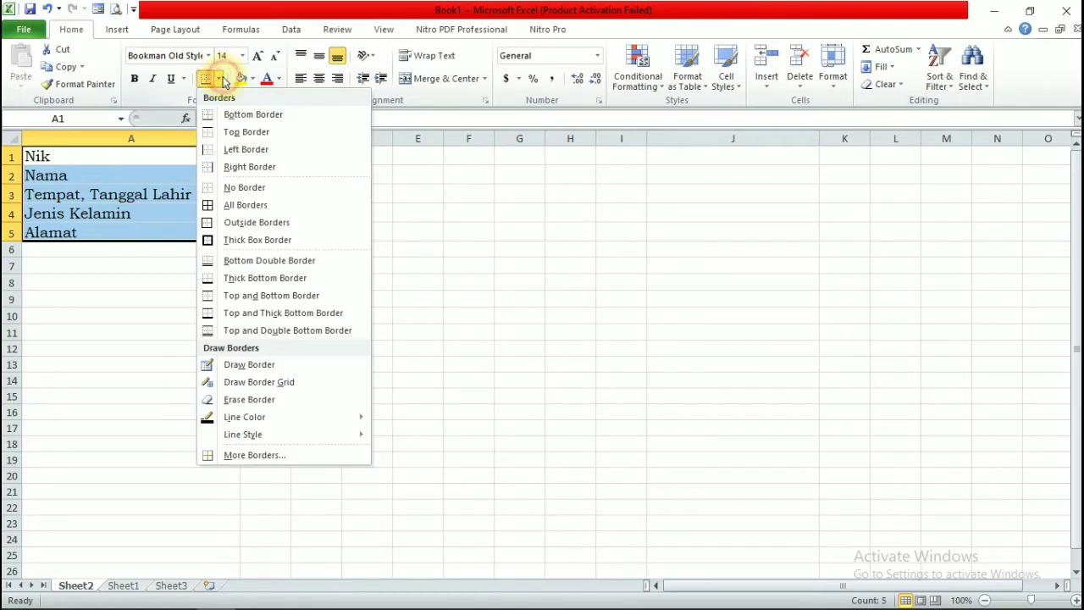
{"action": "left_click", "coordinate": [215, 204]}
{"action": "left_click", "coordinate": [162, 283]}
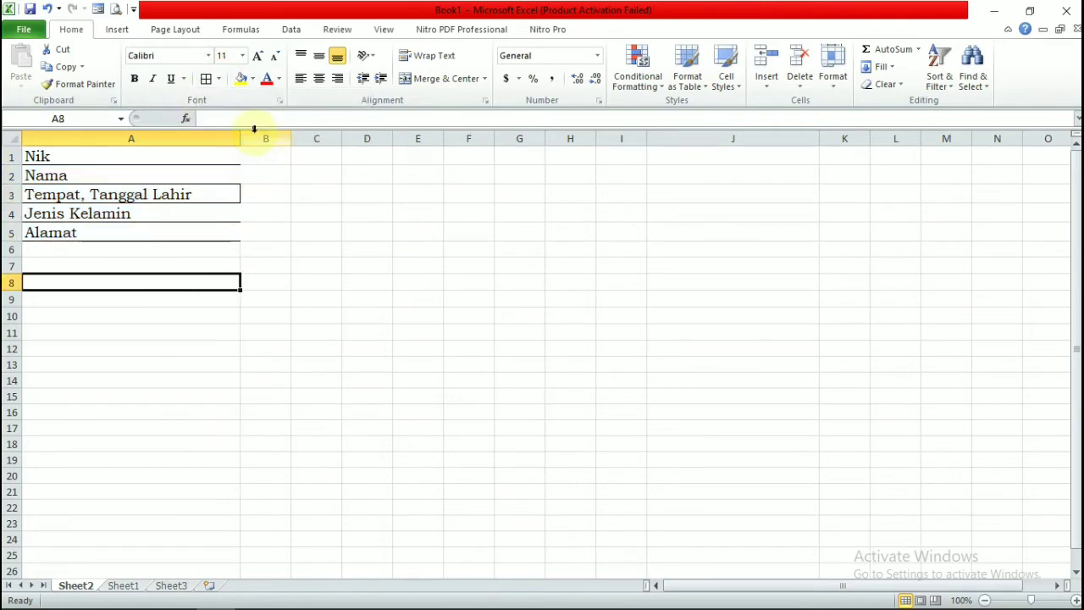
- Delete the leftover trailing spaces after the Nik label
{"action": "mouse_move", "coordinate": [328, 156]}
{"action": "left_mouse_down"}
{"action": "mouse_move", "coordinate": [339, 232]}
{"action": "mouse_move", "coordinate": [268, 240]}
{"action": "left_mouse_up"}
{"action": "left_click", "coordinate": [51, 332]}
{"action": "left_click", "coordinate": [53, 299]}
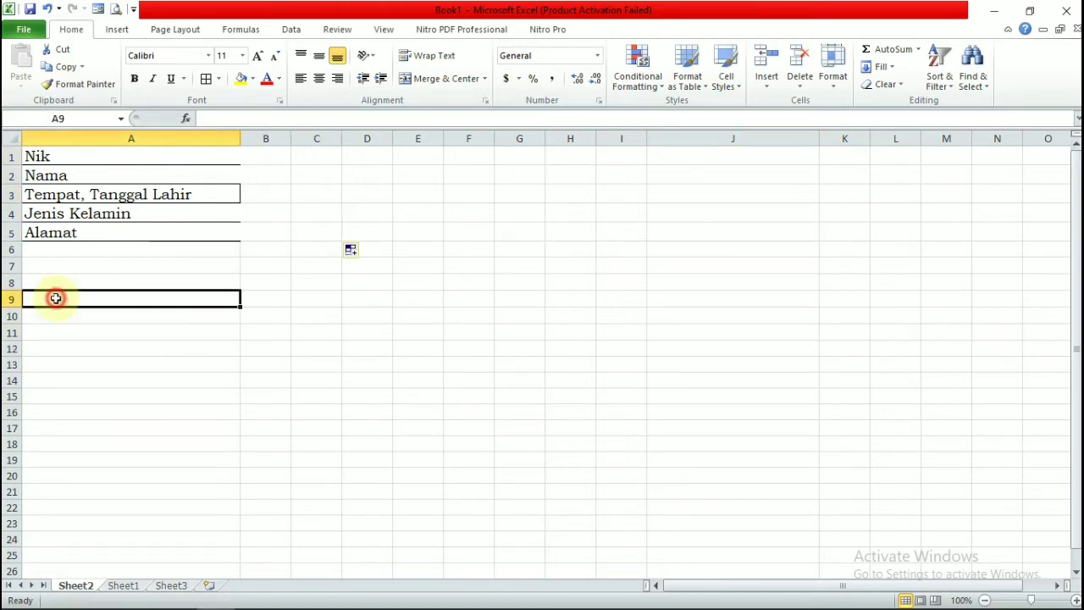
{"action": "left_click", "coordinate": [67, 139]}
{"action": "left_click", "coordinate": [81, 194]}
{"action": "left_click", "coordinate": [68, 156]}
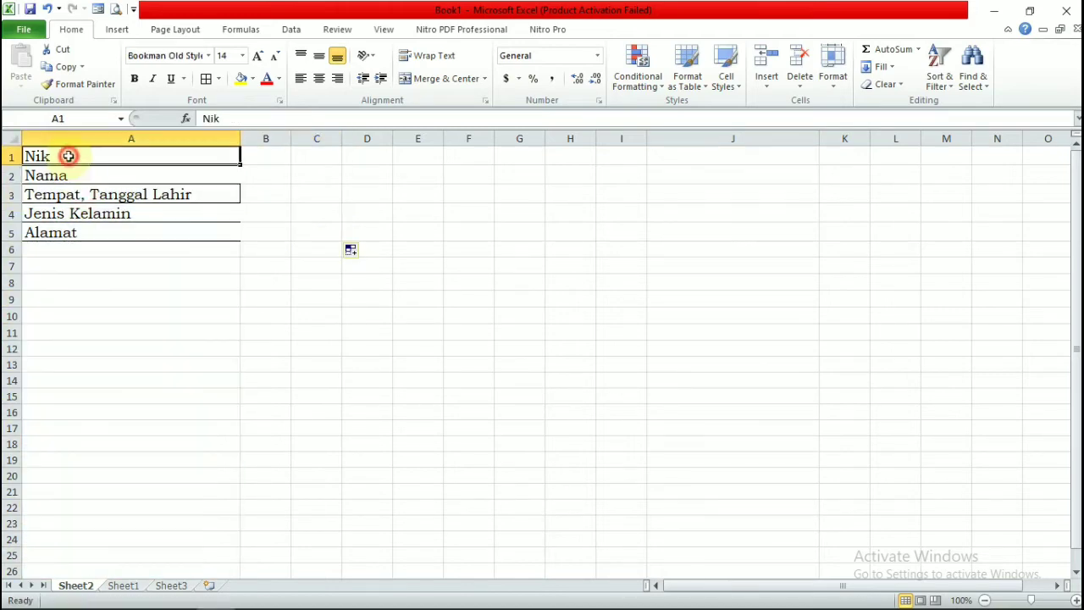
{"action": "left_click_drag", "start_coordinate": [67, 156], "coordinate": [80, 239]}
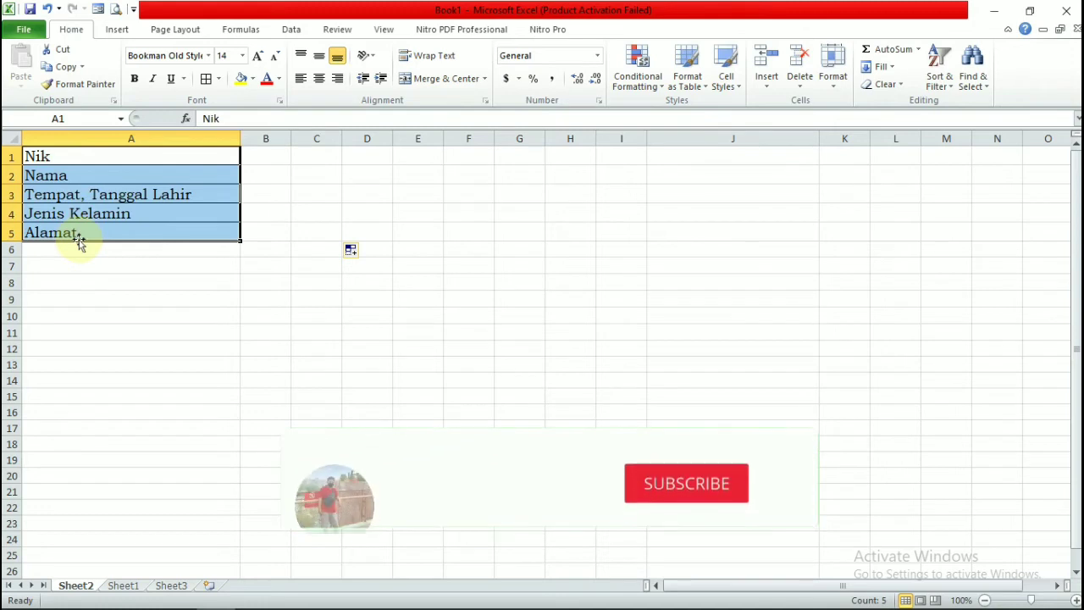
{"action": "double_click", "coordinate": [230, 157]}
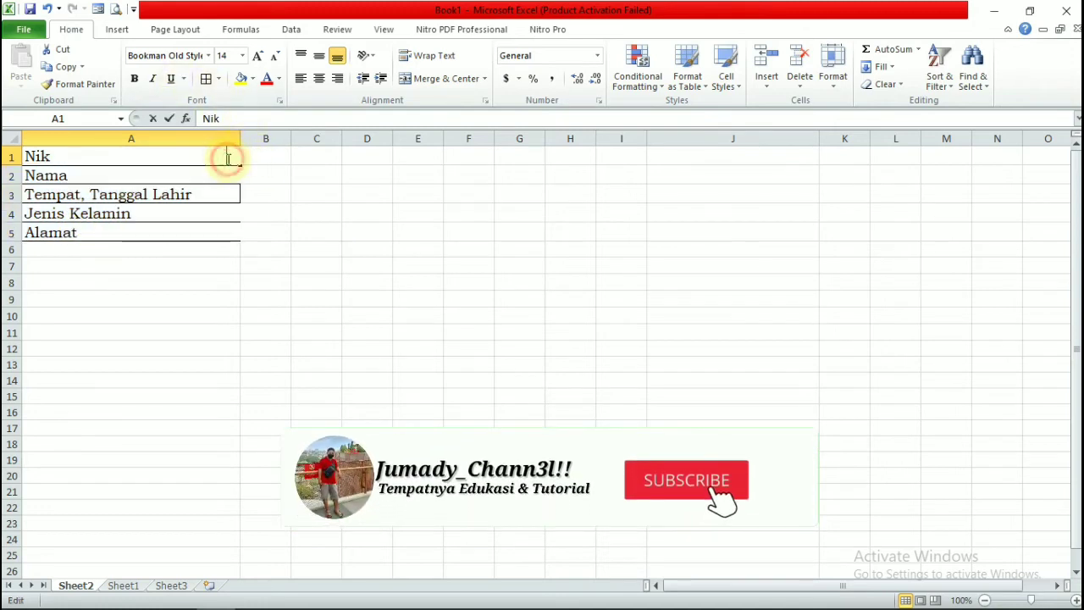
{"action": "left_click_drag", "start_coordinate": [230, 158], "coordinate": [56, 158]}
{"action": "key", "text": "Delete"}
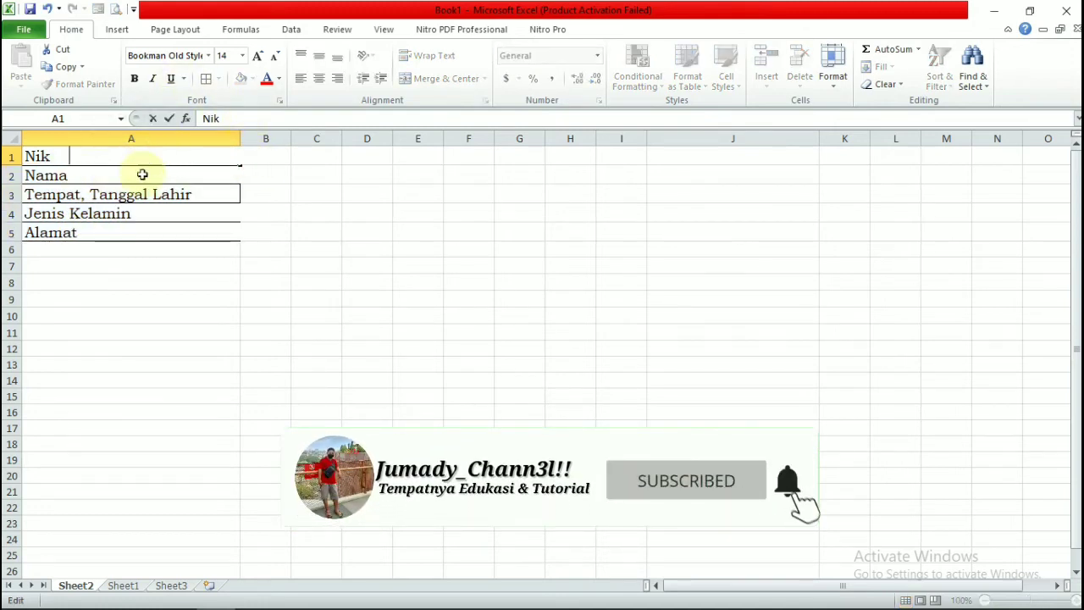
{"action": "left_click", "coordinate": [154, 182]}
{"action": "key", "text": "ctrl+Down"}
- Check the Nama and Alamat labels for leftover trailing spaces
{"action": "left_click", "coordinate": [170, 167]}
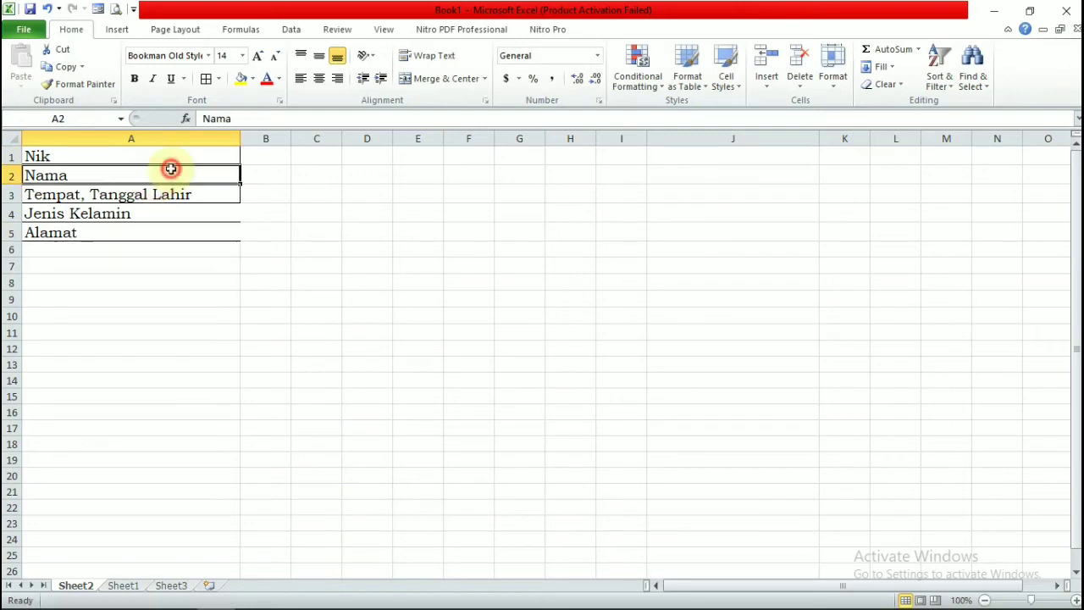
{"action": "double_click", "coordinate": [168, 176]}
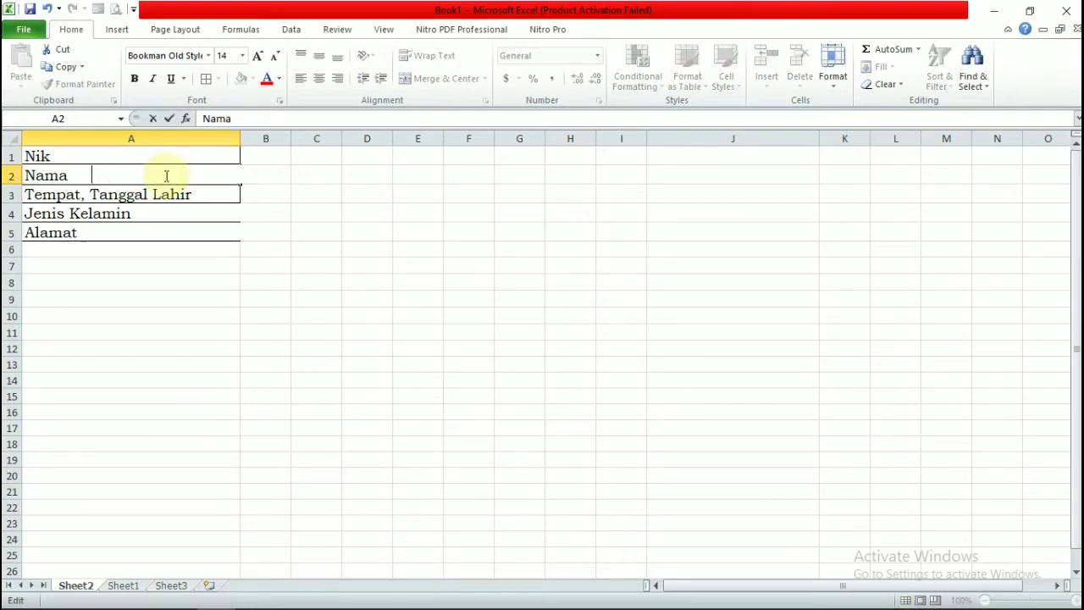
{"action": "left_click", "coordinate": [189, 213]}
{"action": "double_click", "coordinate": [205, 232]}
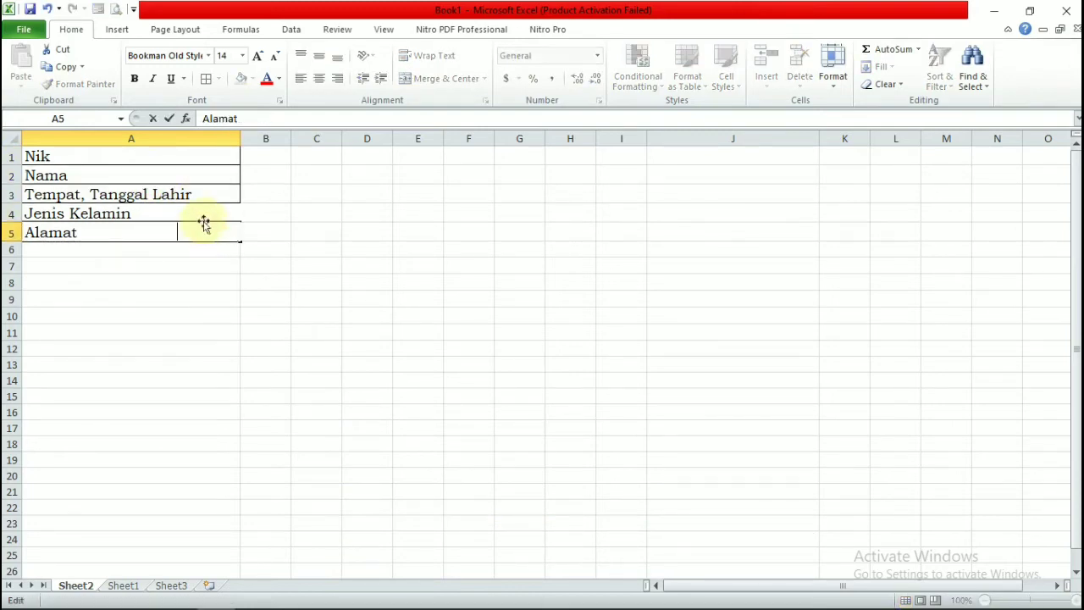
{"action": "left_click", "coordinate": [201, 213]}
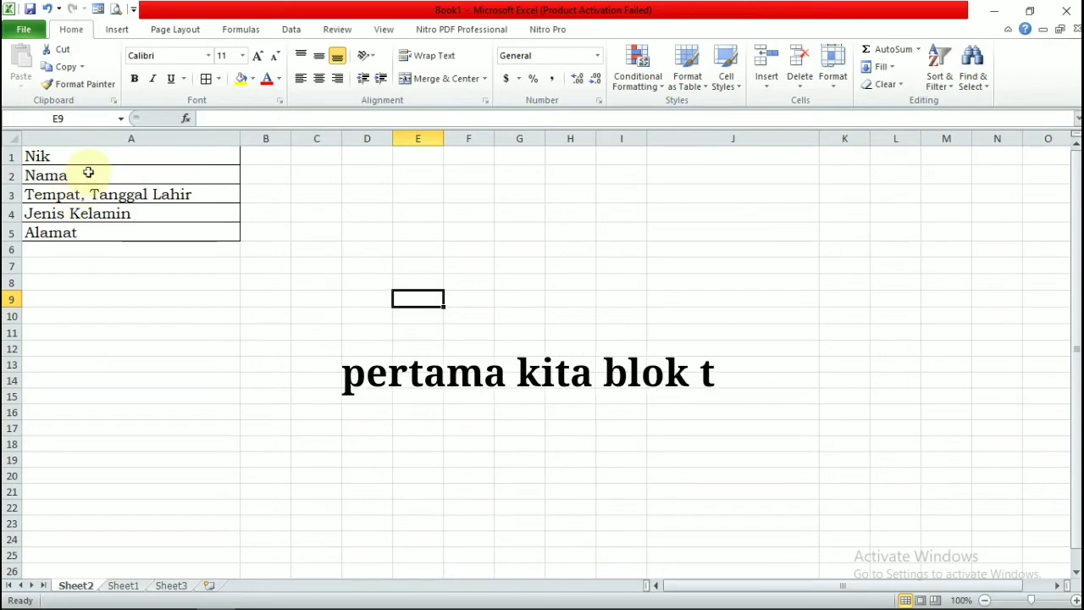
- Select the labels Nik through Alamat in A1:A5 and bring up their context menu
{"action": "left_click_drag", "start_coordinate": [84, 155], "coordinate": [160, 211]}
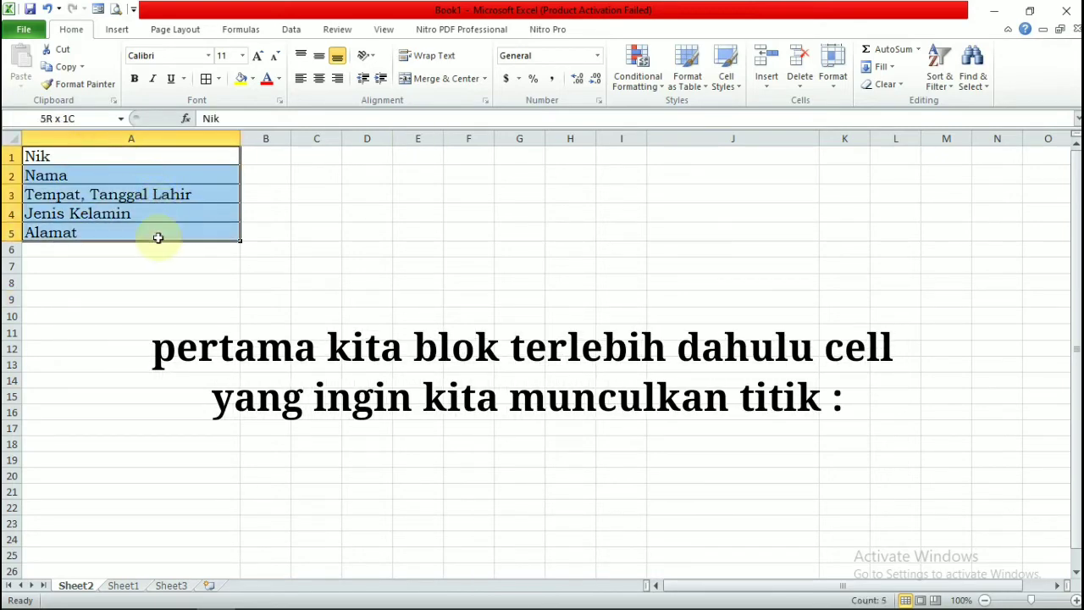
{"action": "left_click_drag", "start_coordinate": [160, 211], "coordinate": [157, 238]}
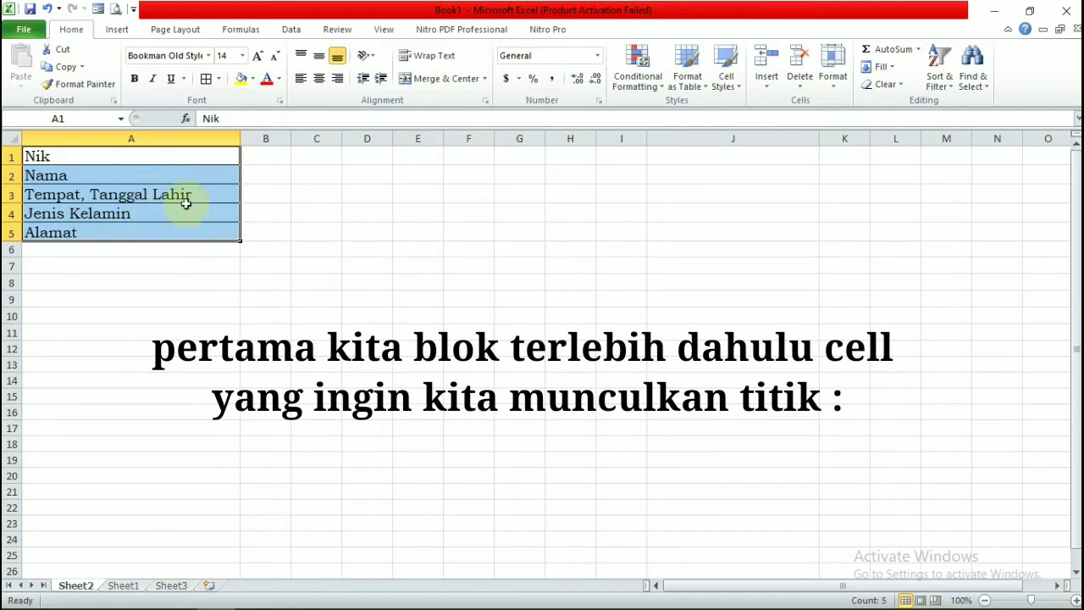
{"action": "right_click", "coordinate": [82, 178]}
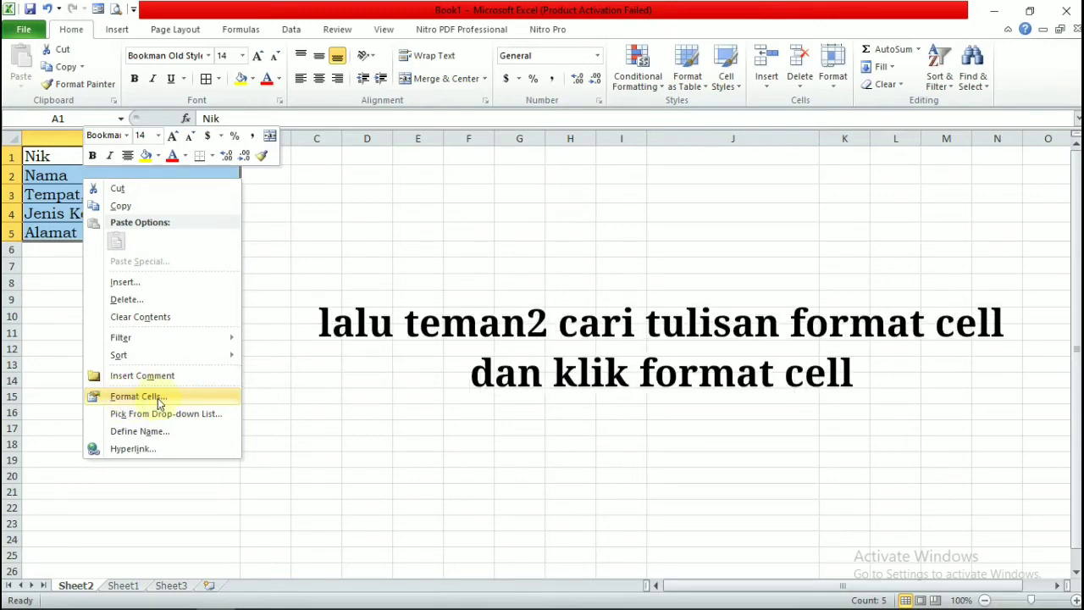
- Give the labels the custom number format @ * ":" in Format Cells
{"action": "left_click", "coordinate": [158, 402]}
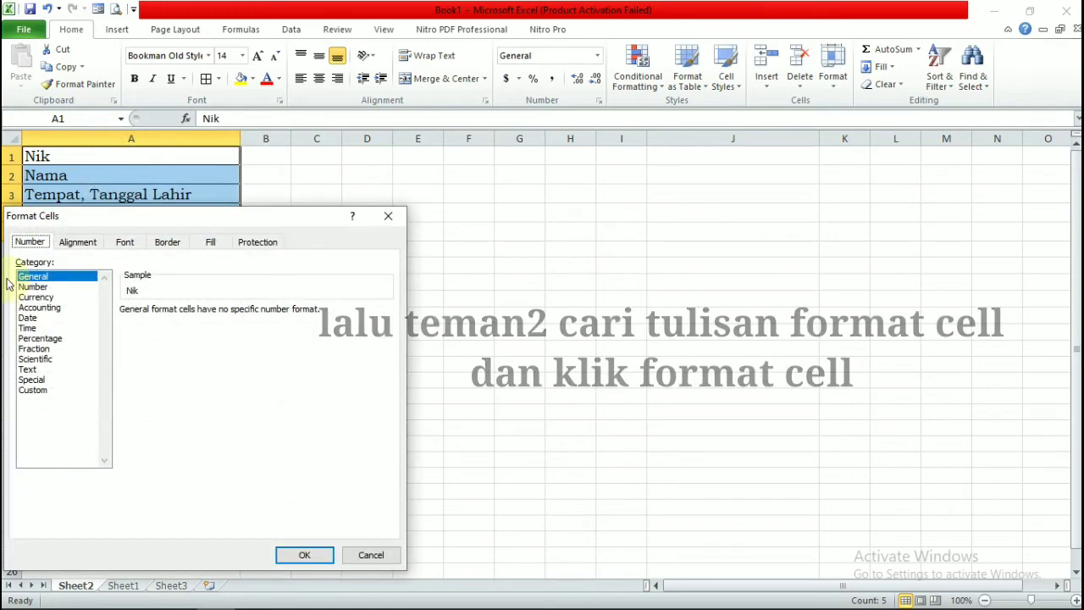
{"action": "left_click", "coordinate": [40, 243]}
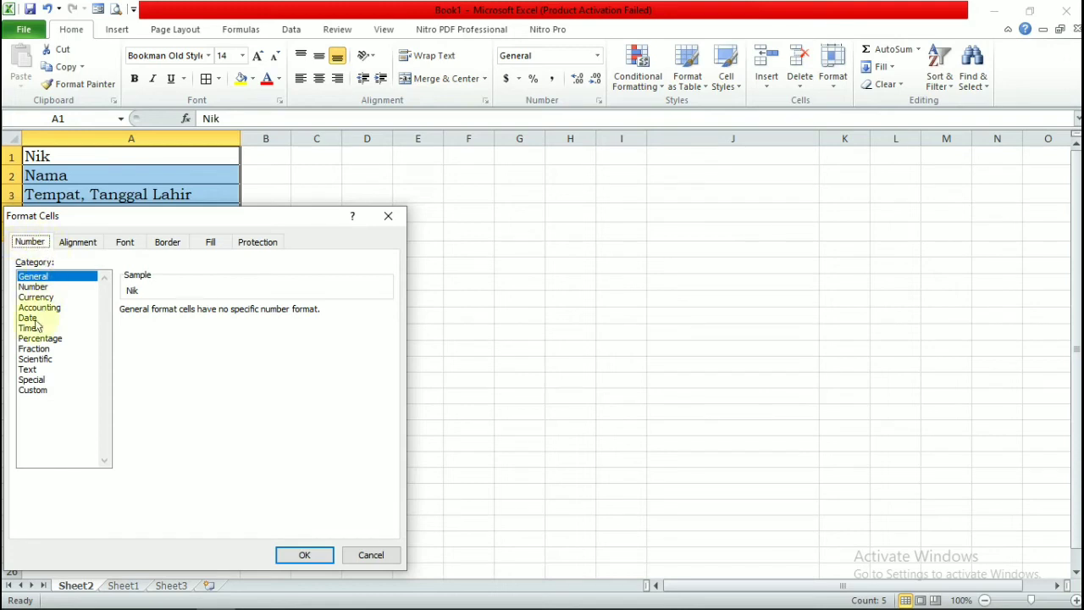
{"action": "left_click", "coordinate": [33, 390]}
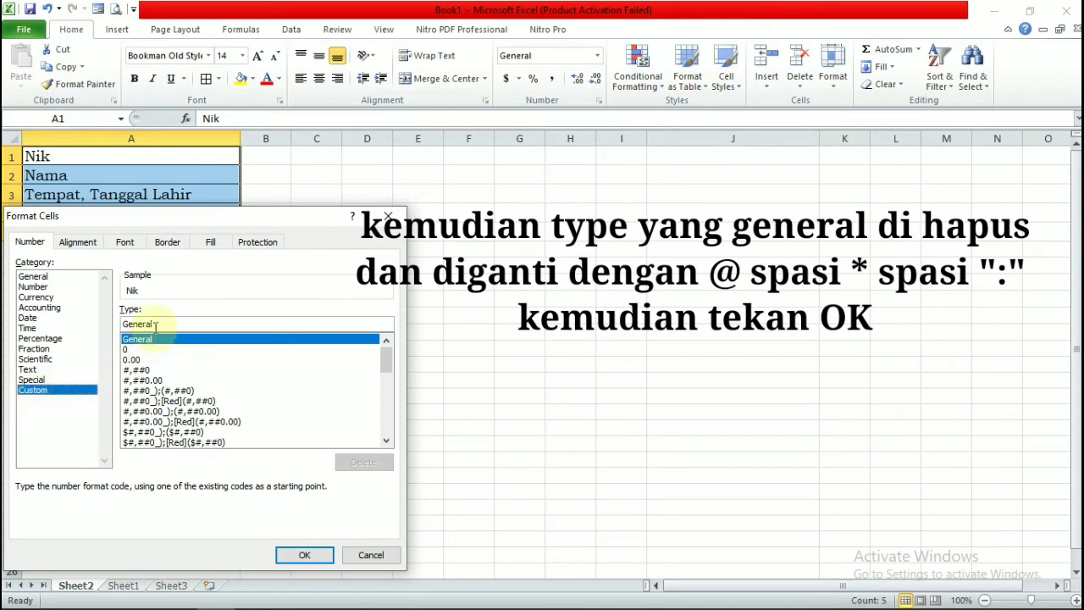
{"action": "left_click_drag", "start_coordinate": [155, 326], "coordinate": [120, 325]}
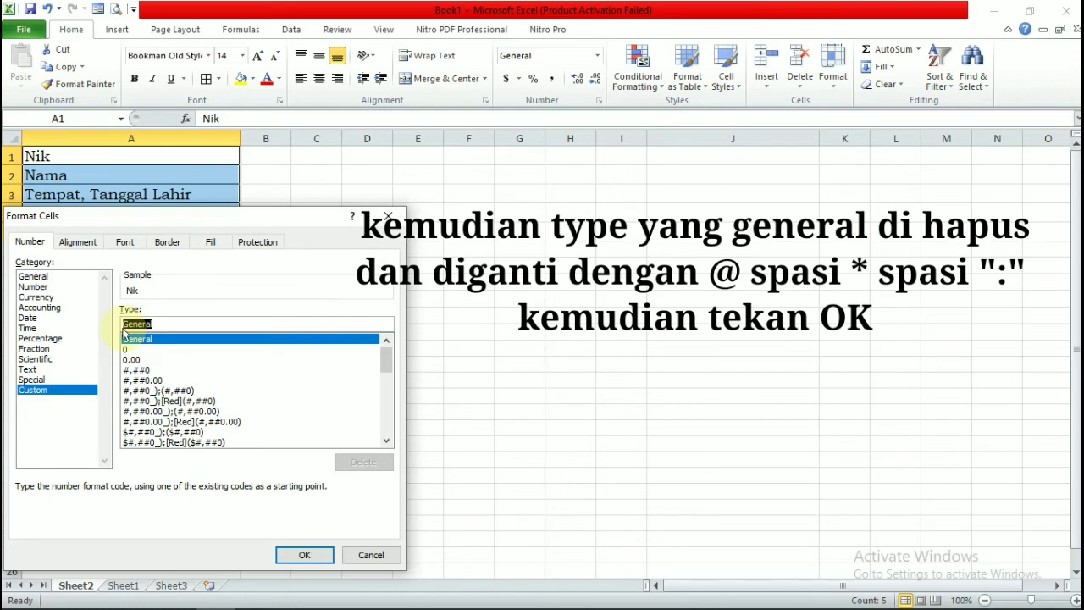
{"action": "key", "text": "BackSpace"}
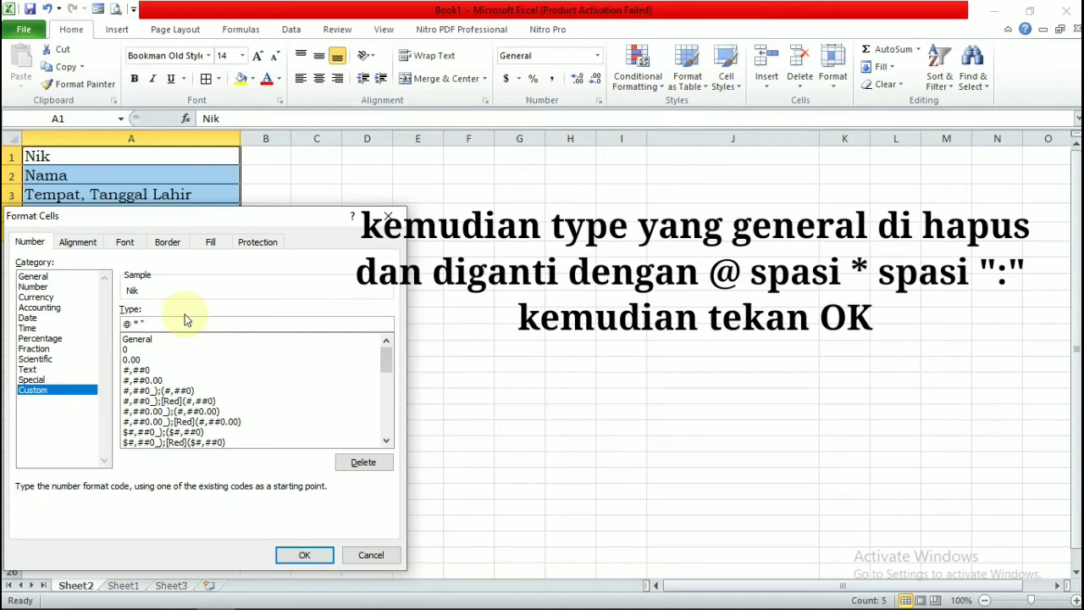
{"action": "type", "text": ":"}
{"action": "type", "text": "\""}
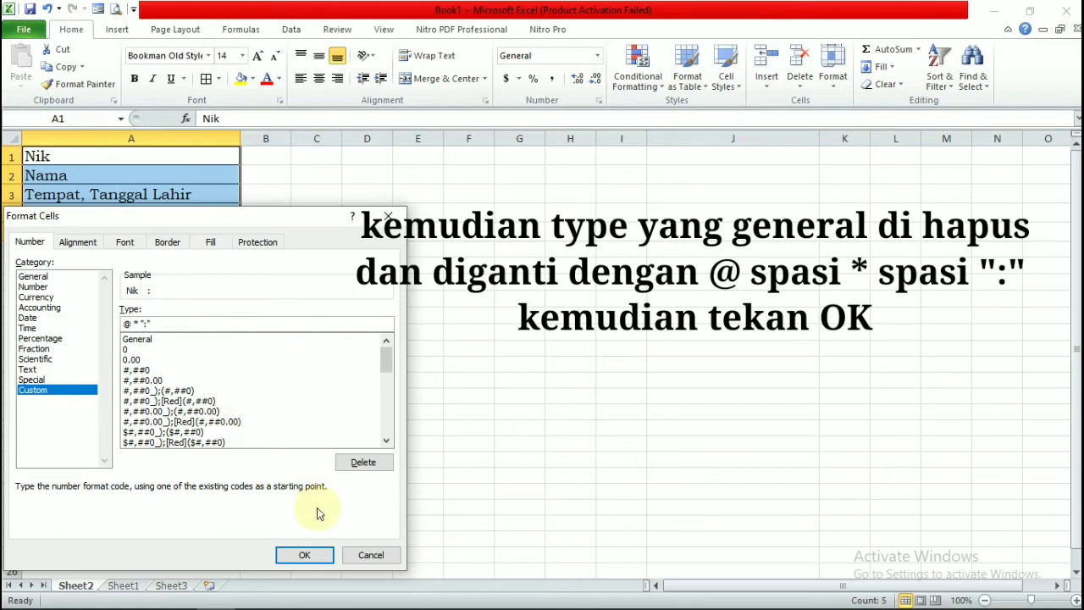
{"action": "left_click", "coordinate": [304, 555]}
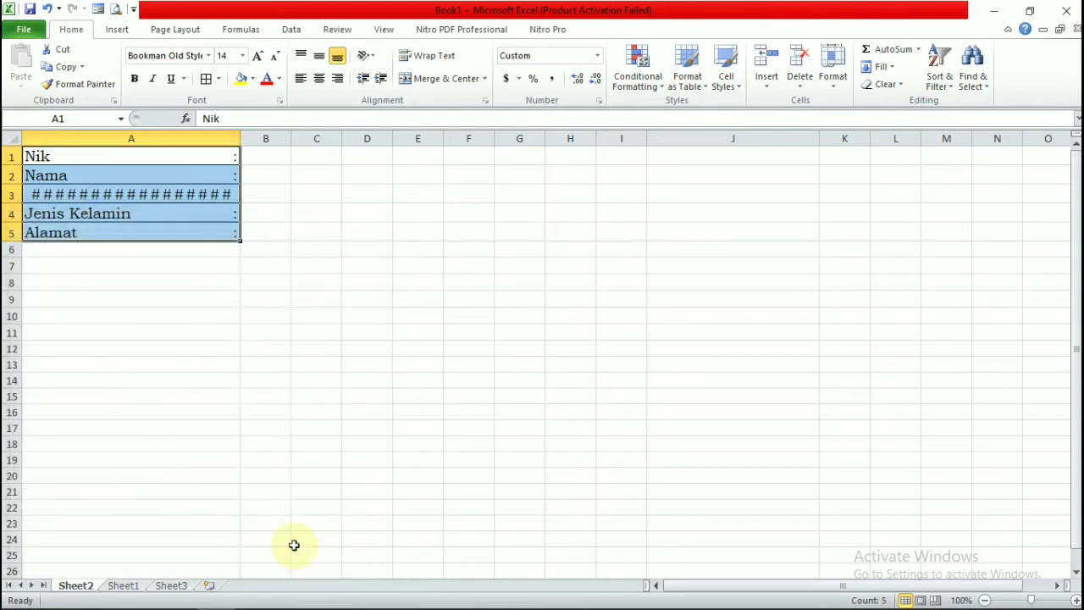
- Widen column A so Tempat, Tanggal Lahir shows in full, then reselect A1:A5
{"action": "left_click", "coordinate": [192, 287]}
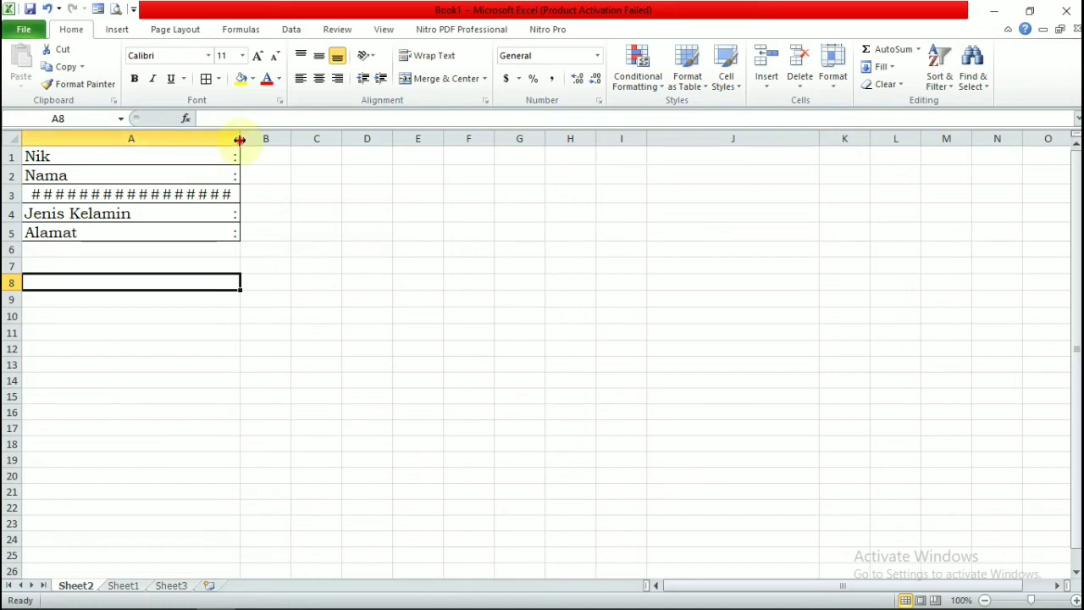
{"action": "left_click_drag", "start_coordinate": [240, 140], "coordinate": [303, 134]}
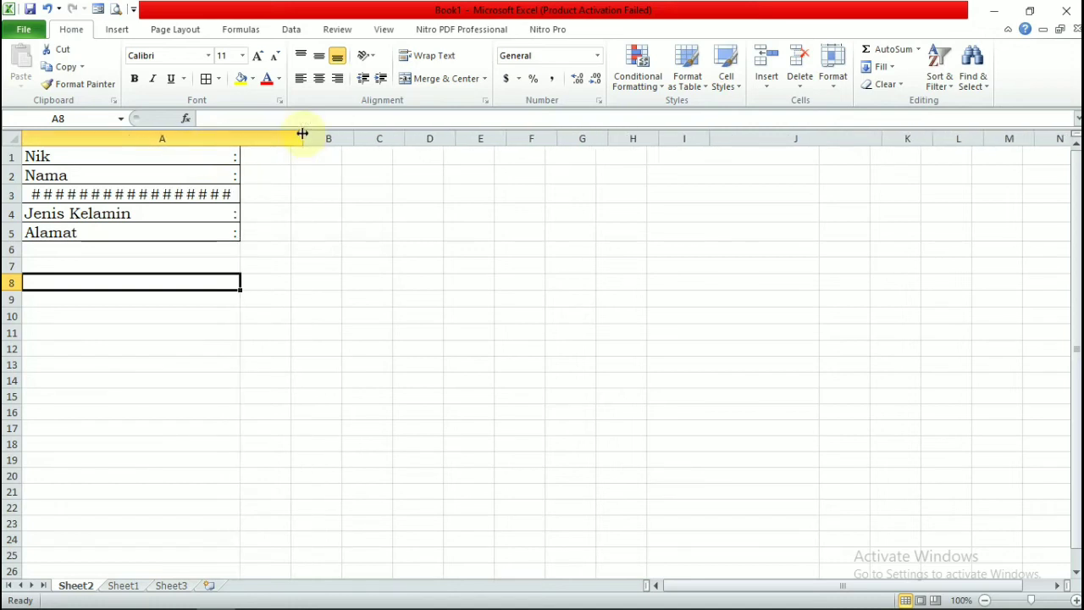
{"action": "left_click", "coordinate": [229, 247]}
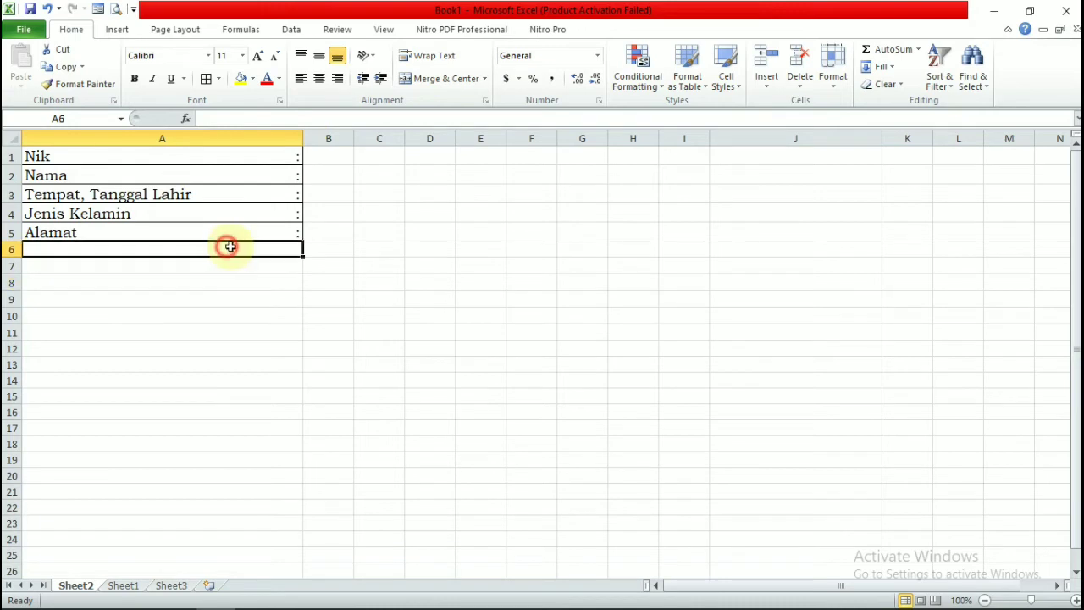
{"action": "double_click", "coordinate": [86, 148]}
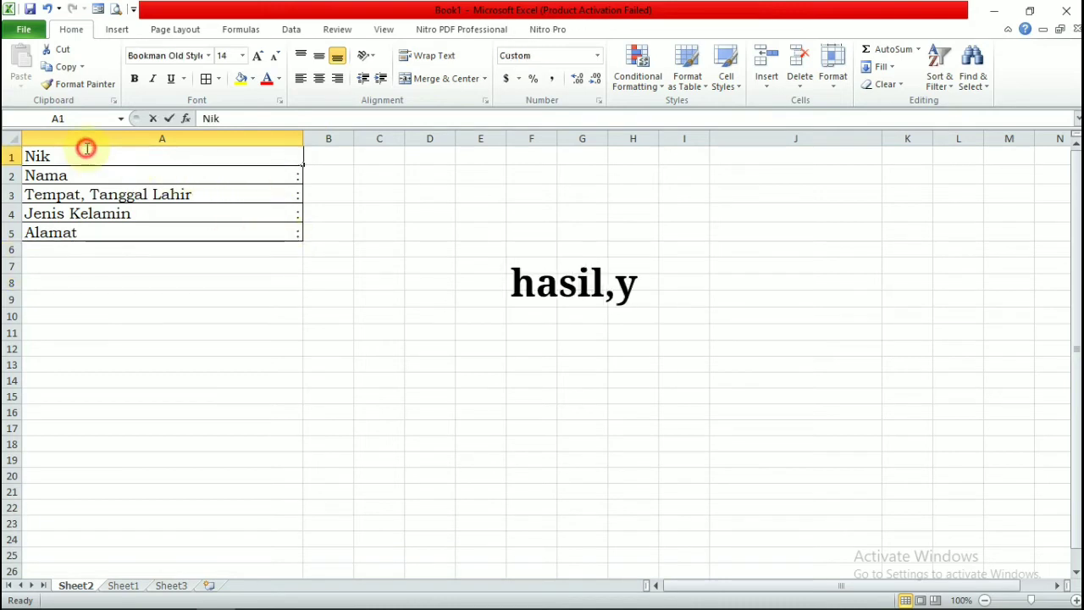
{"action": "left_click", "coordinate": [192, 341]}
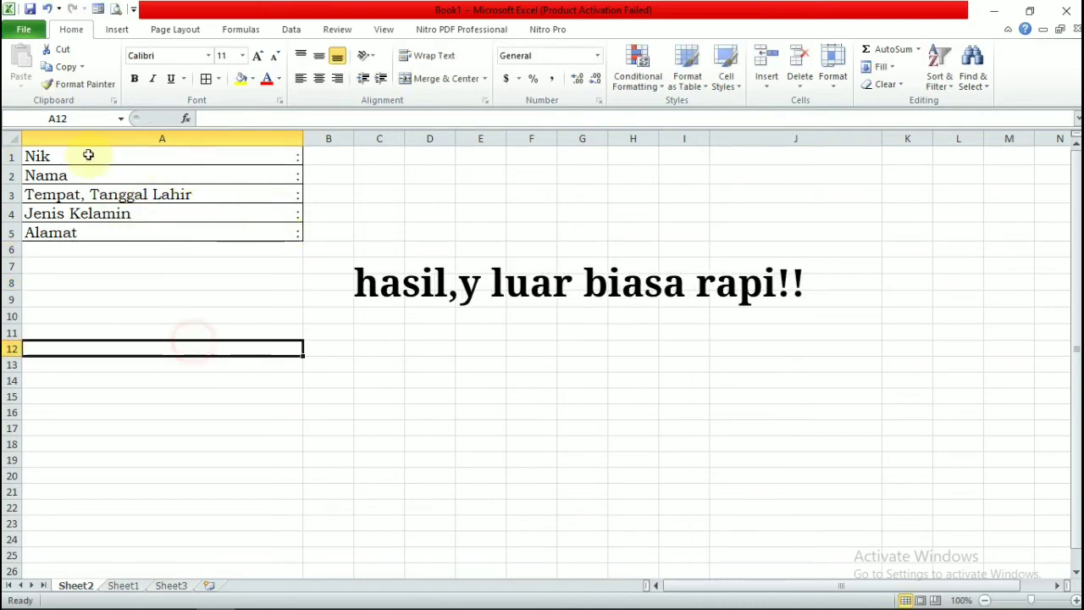
{"action": "mouse_move", "coordinate": [88, 155]}
{"action": "left_mouse_down"}
{"action": "mouse_move", "coordinate": [157, 216]}
{"action": "mouse_move", "coordinate": [155, 234]}
{"action": "left_mouse_up"}
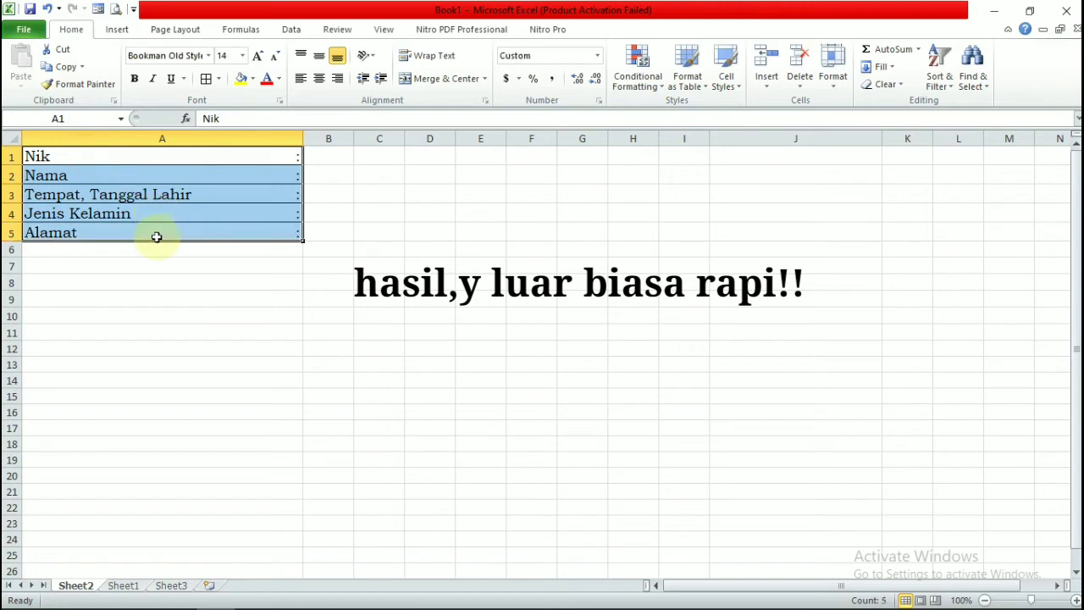
- Apply No Border to the five label cells in column A, then deselect them
{"action": "left_click", "coordinate": [216, 80]}
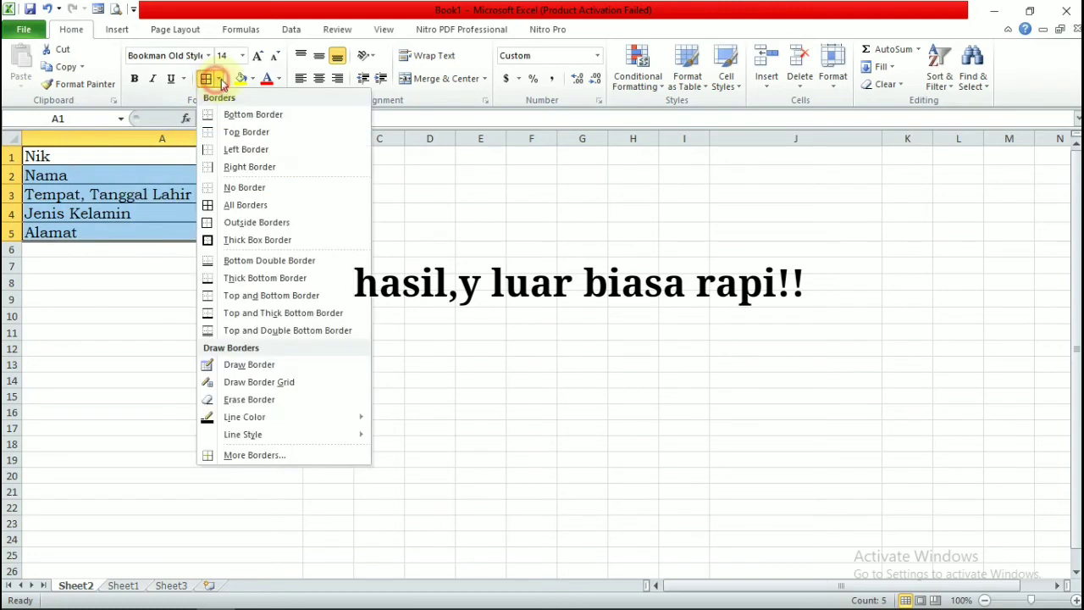
{"action": "left_click", "coordinate": [209, 188]}
{"action": "left_click", "coordinate": [170, 364]}
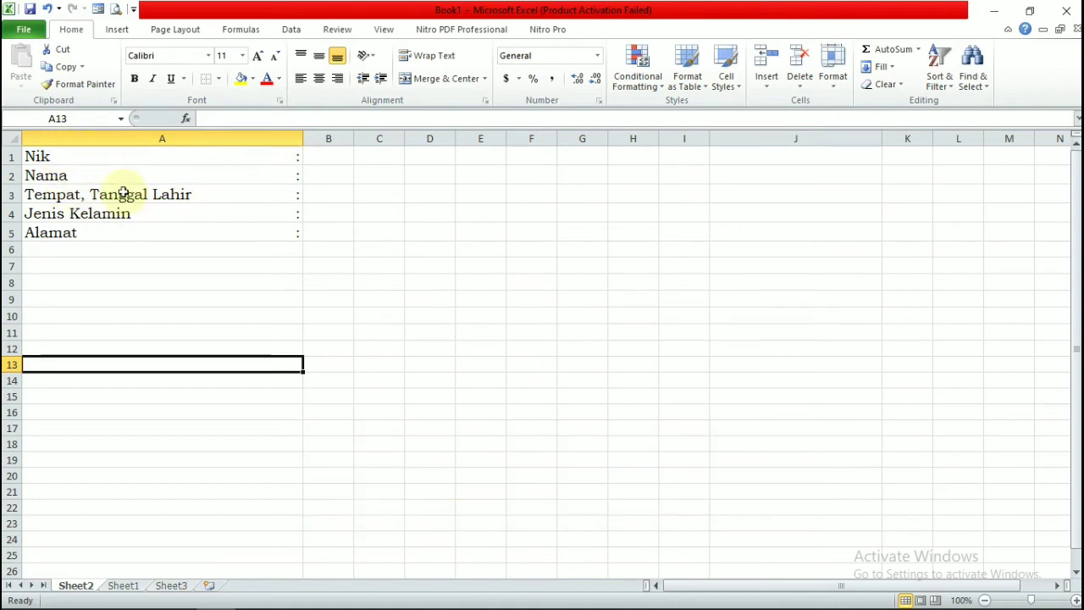
{"action": "left_click", "coordinate": [137, 156]}
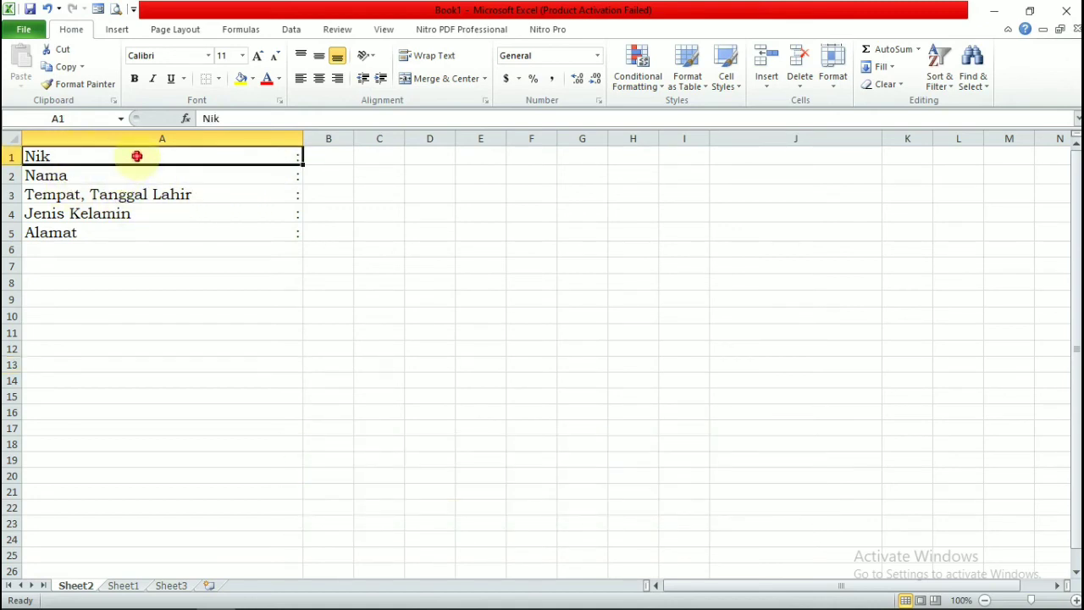
{"action": "double_click", "coordinate": [136, 156]}
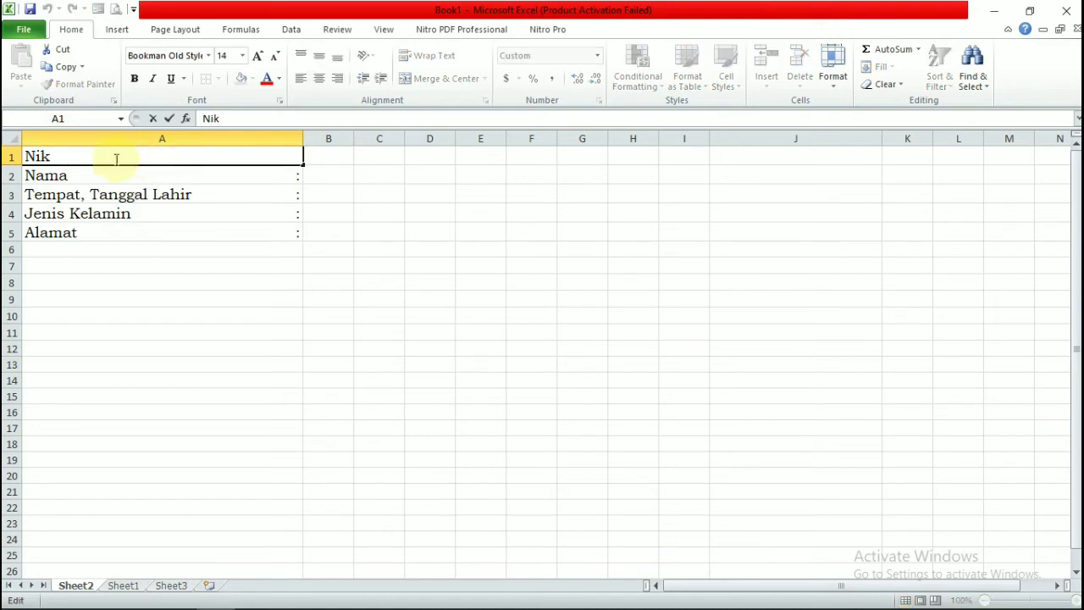
{"action": "left_click", "coordinate": [62, 154]}
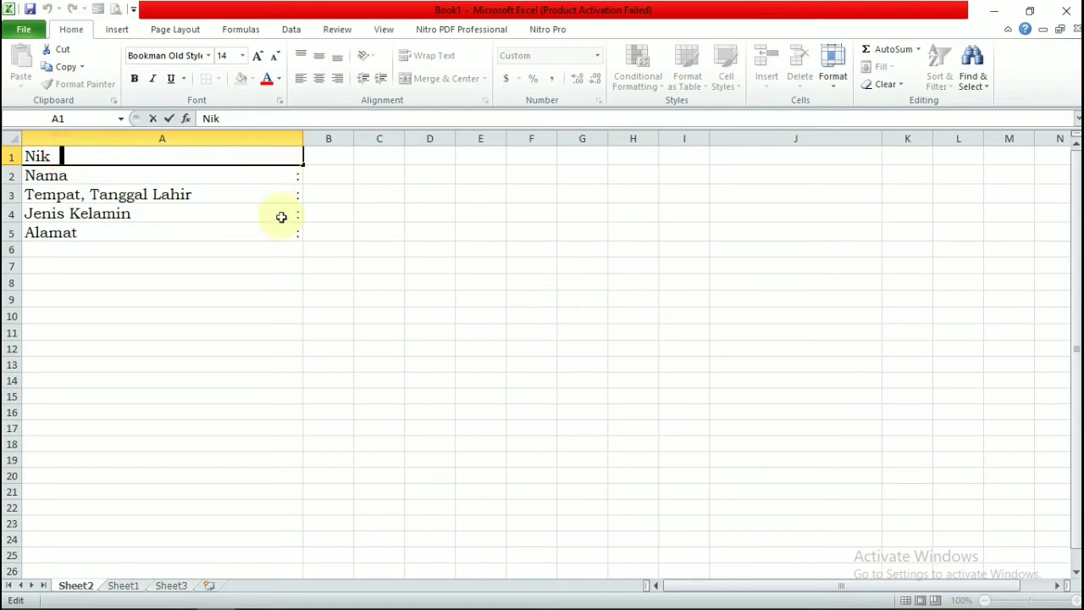
{"action": "left_click", "coordinate": [252, 240]}
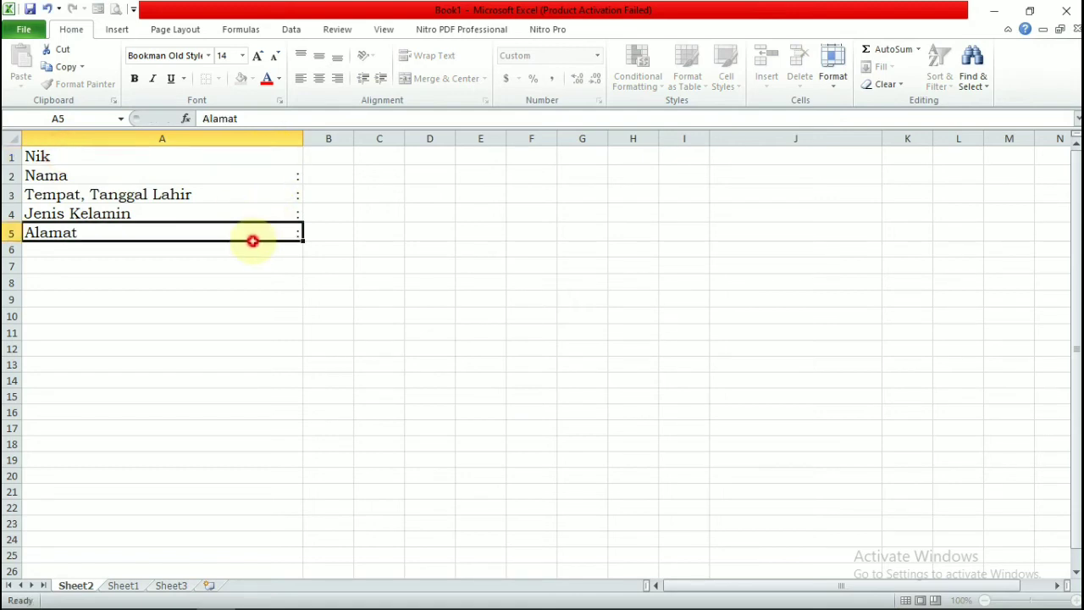
{"action": "double_click", "coordinate": [279, 175]}
{"action": "left_click", "coordinate": [239, 242]}
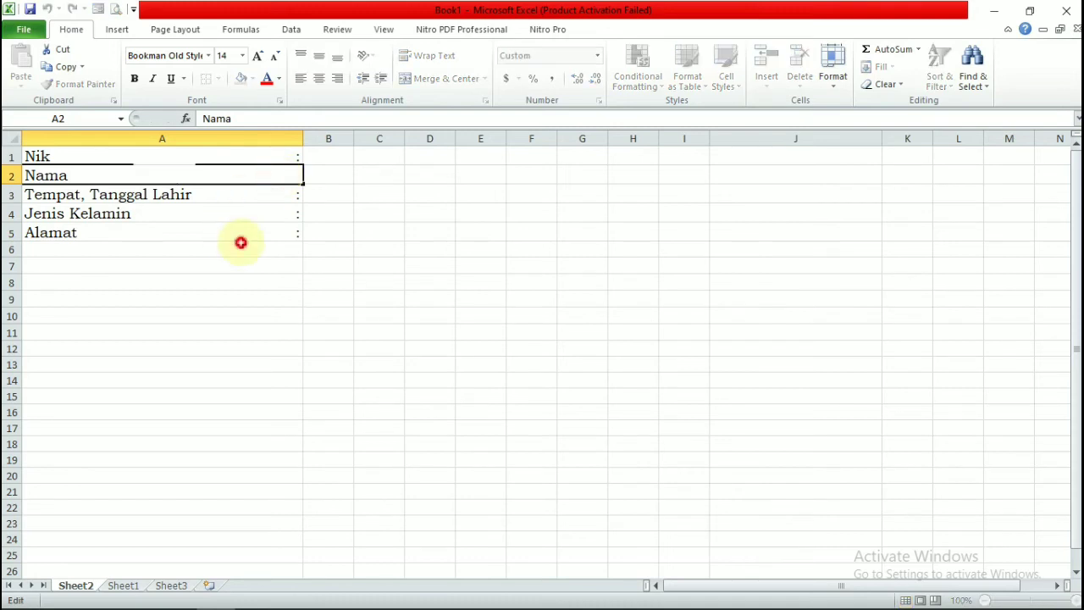
{"action": "left_click", "coordinate": [233, 190]}
{"action": "double_click", "coordinate": [233, 191]}
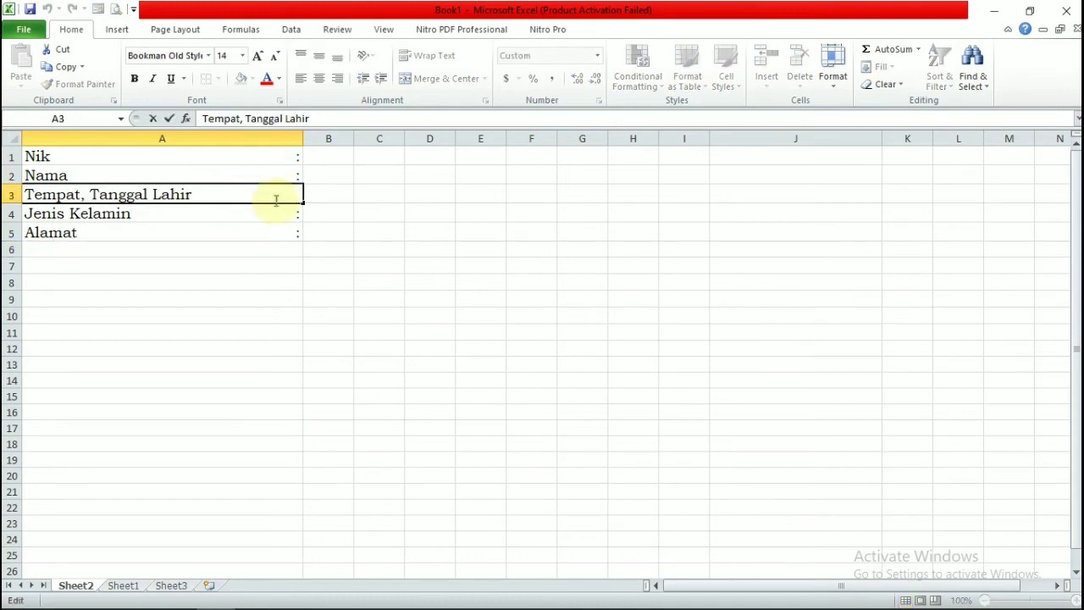
{"action": "left_click", "coordinate": [267, 218]}
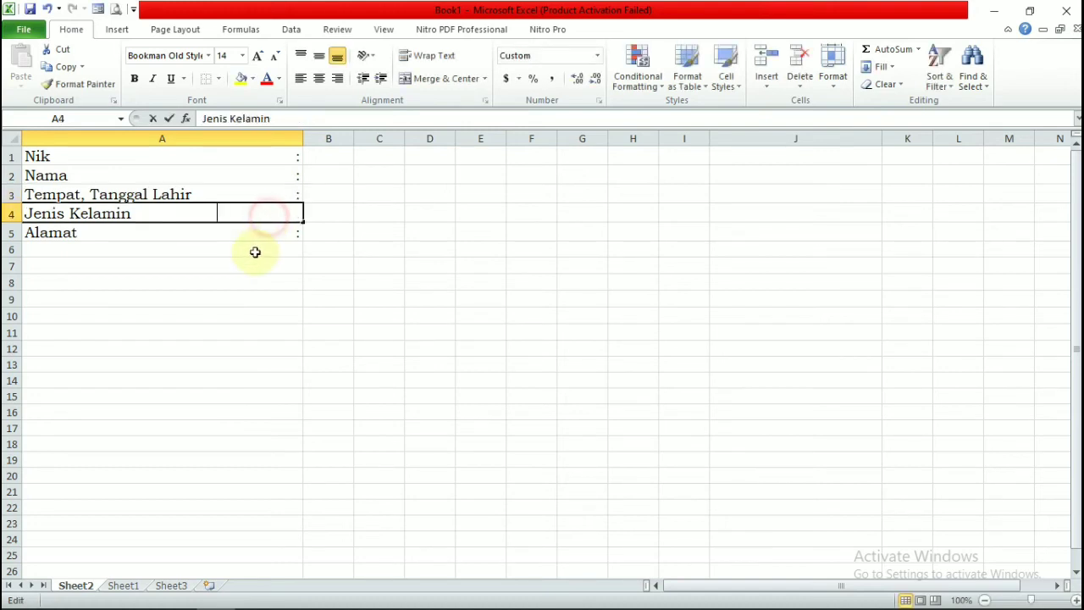
{"action": "left_click", "coordinate": [253, 250]}
{"action": "double_click", "coordinate": [246, 232]}
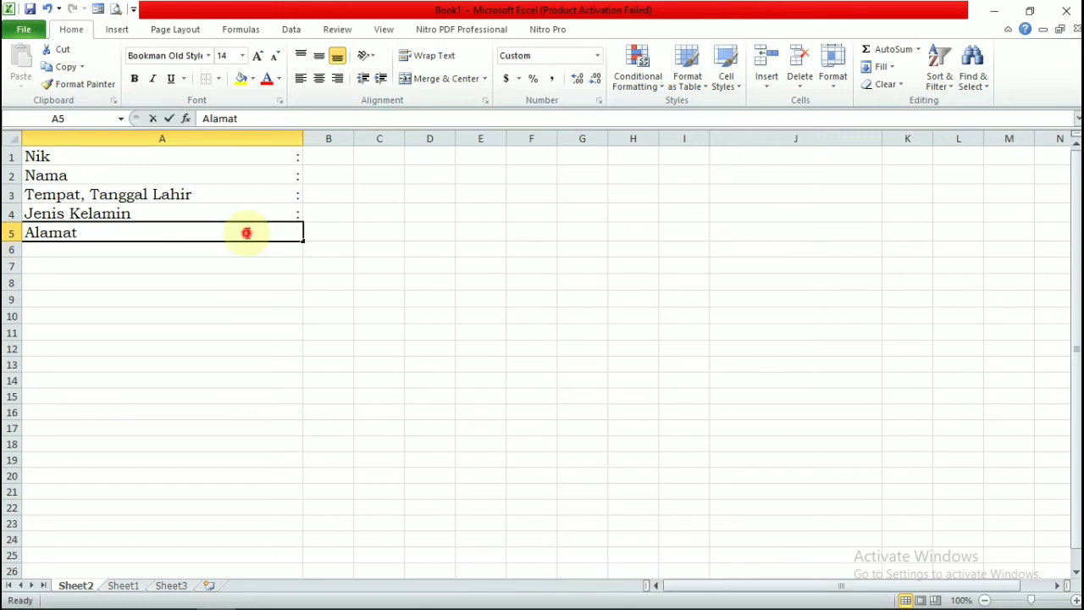
{"action": "left_click", "coordinate": [254, 292]}
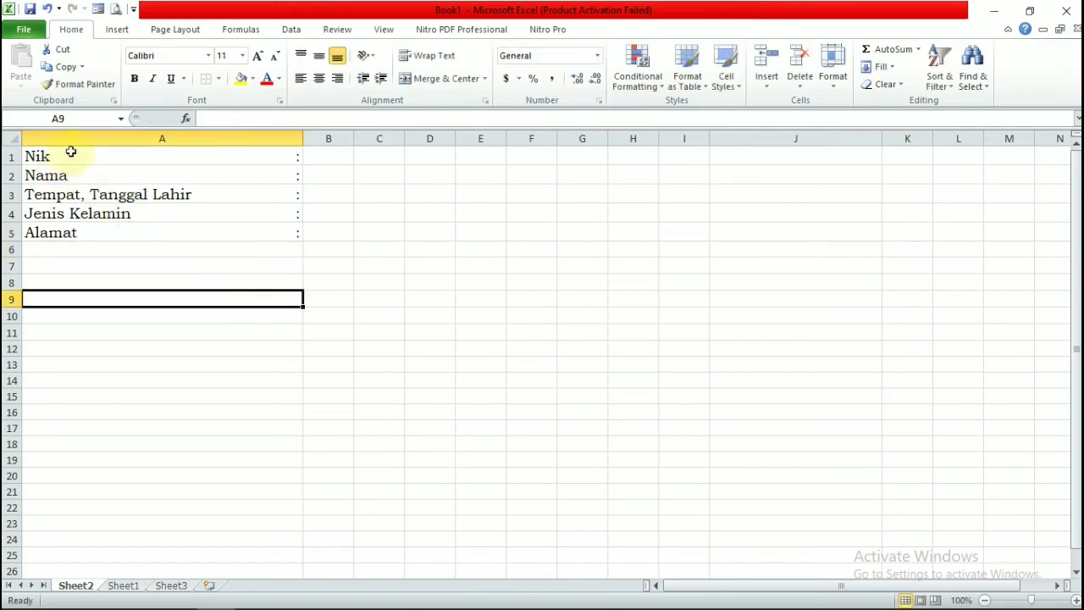
{"action": "left_click_drag", "start_coordinate": [70, 151], "coordinate": [92, 235]}
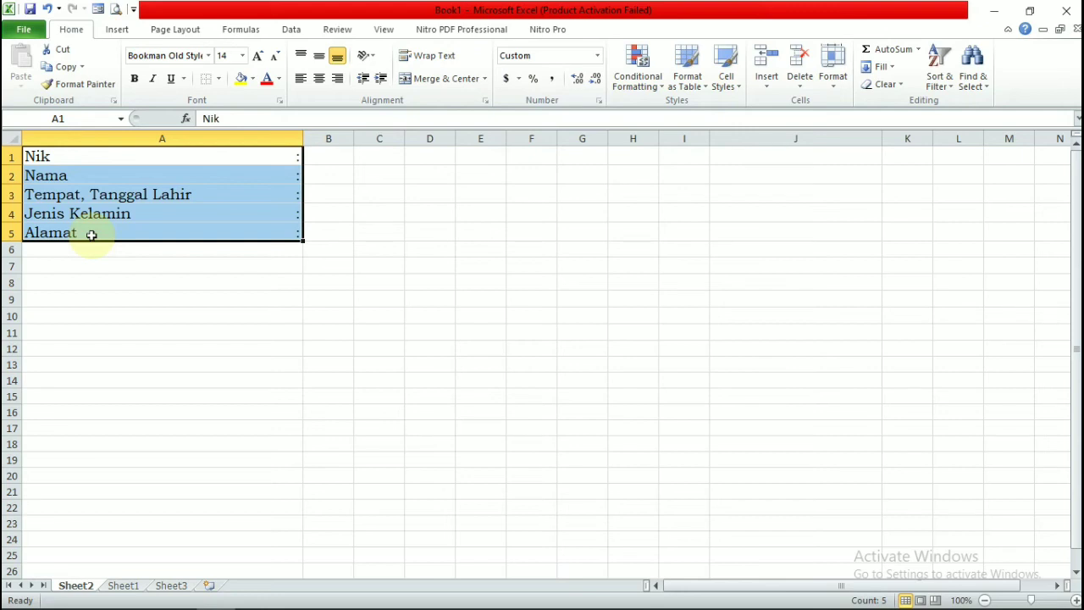
{"action": "right_click", "coordinate": [92, 235]}
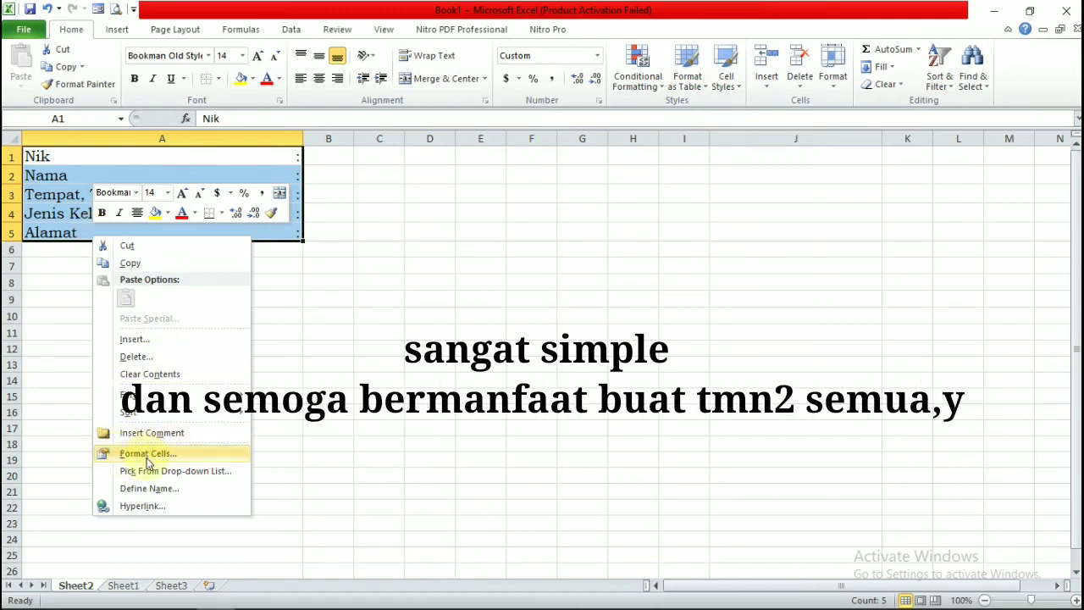
{"action": "left_click", "coordinate": [392, 280]}
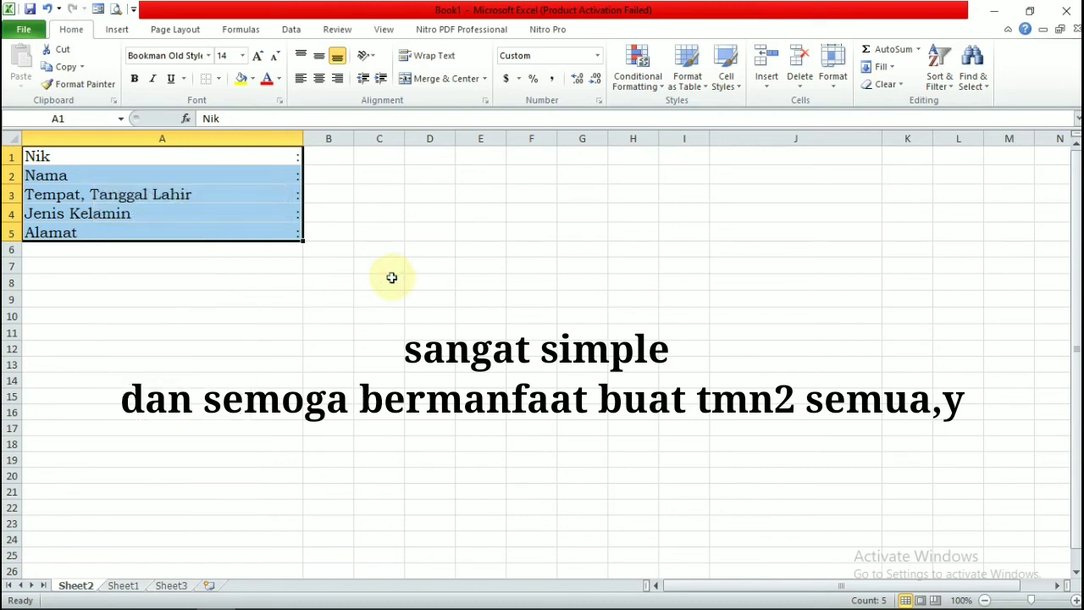
{"action": "left_click", "coordinate": [392, 279]}
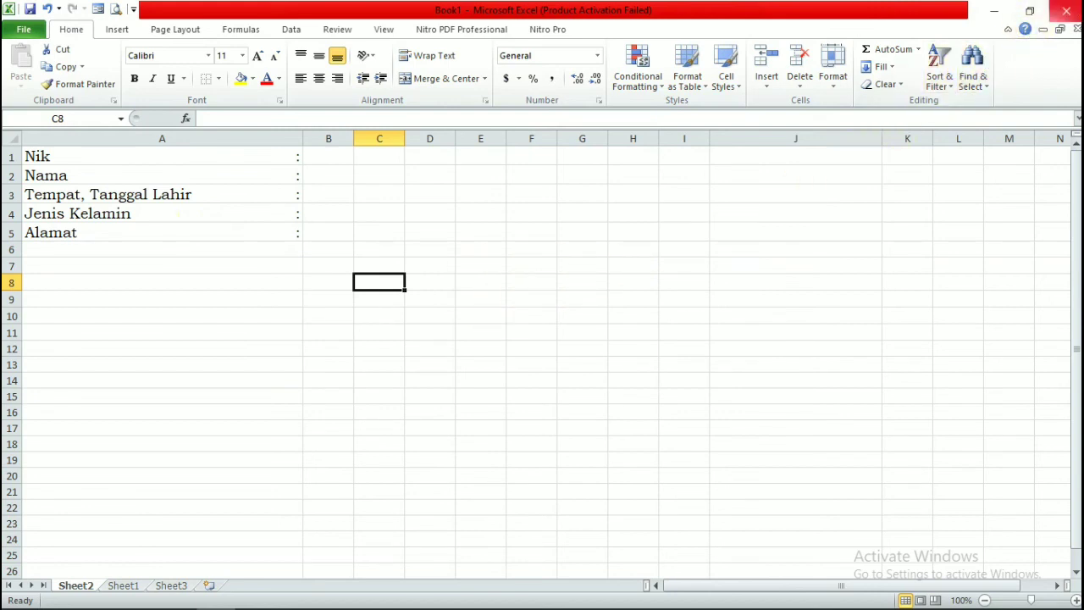
- Close Book1, choosing Don't Save to discard the changes
{"action": "left_click", "coordinate": [1067, 11]}
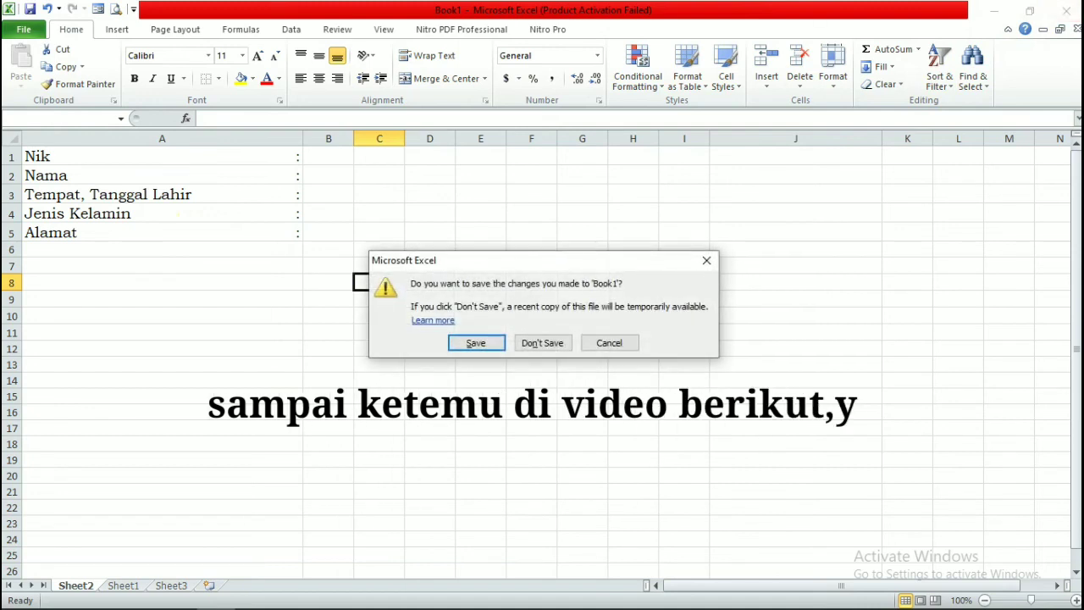
{"action": "left_click", "coordinate": [521, 344]}
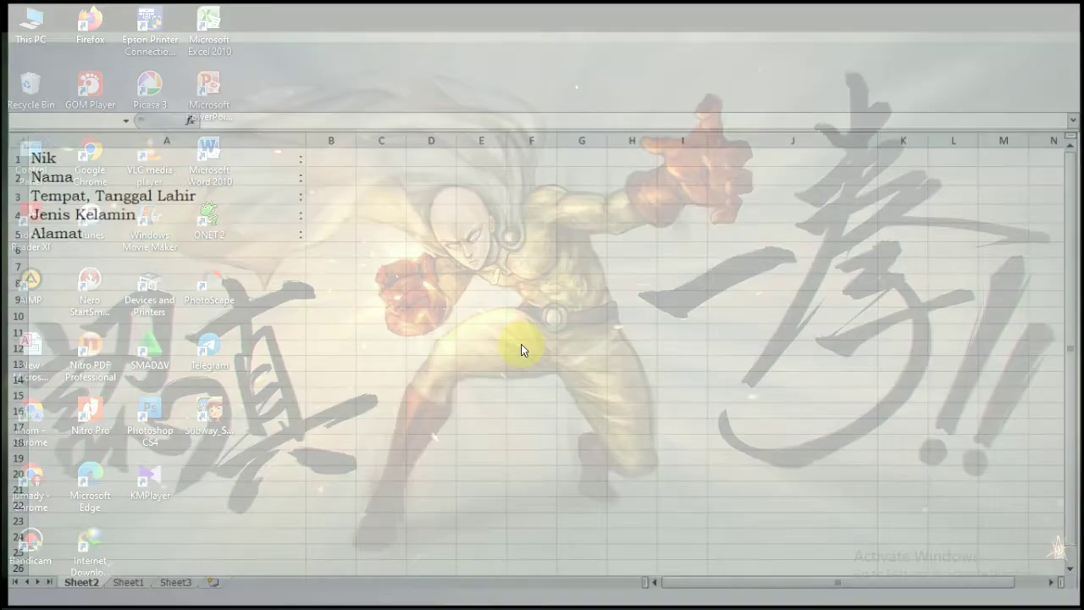